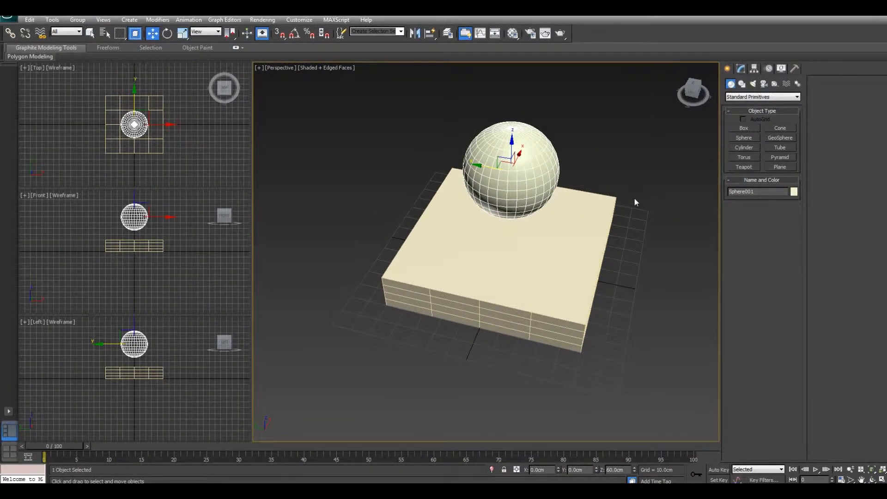
- Switch the geometry creation category to Compound Objects and lower the sphere partway into the box, to about Z 27.5 cm
click(590, 232)
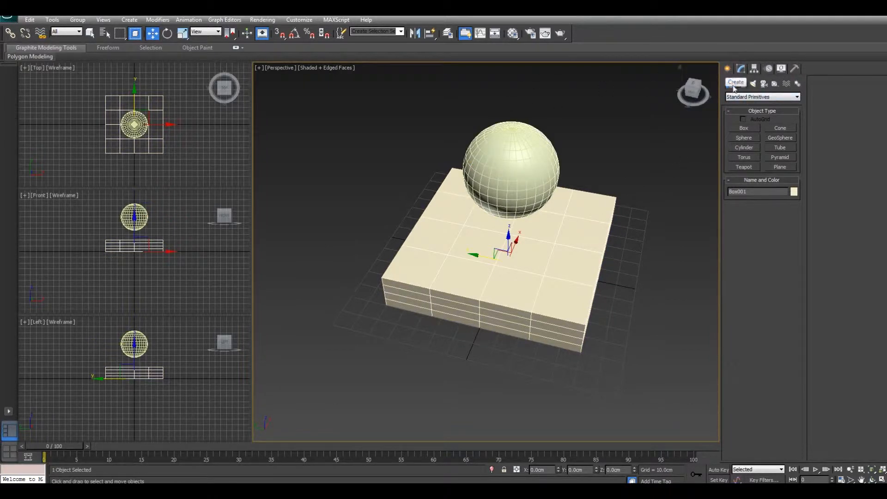
click(796, 97)
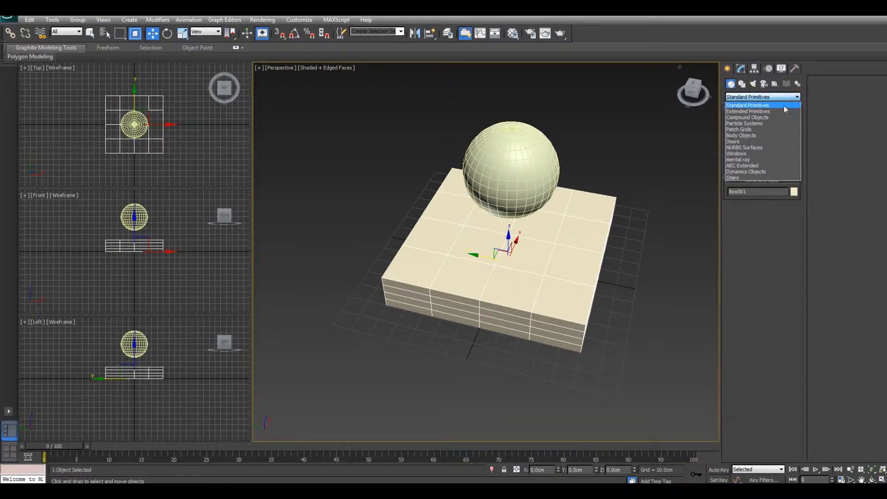
click(769, 118)
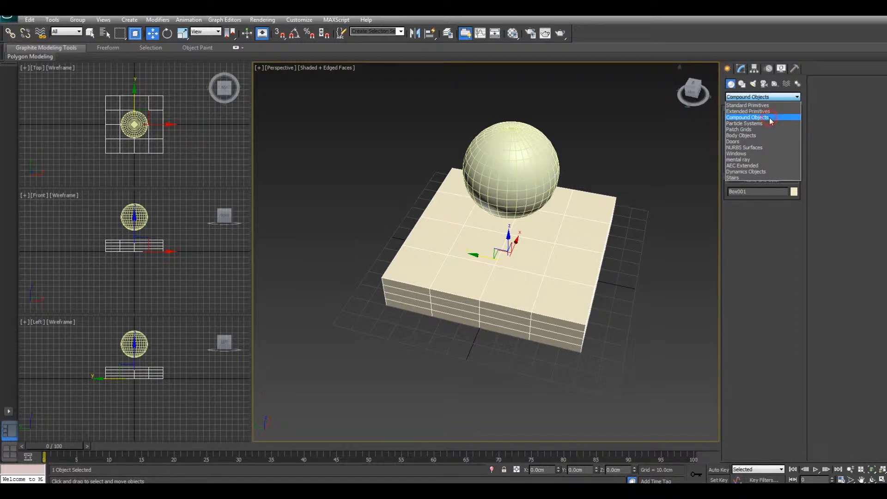
middle_drag(595, 98, 618, 95)
alt+middle_drag(581, 199, 561, 181)
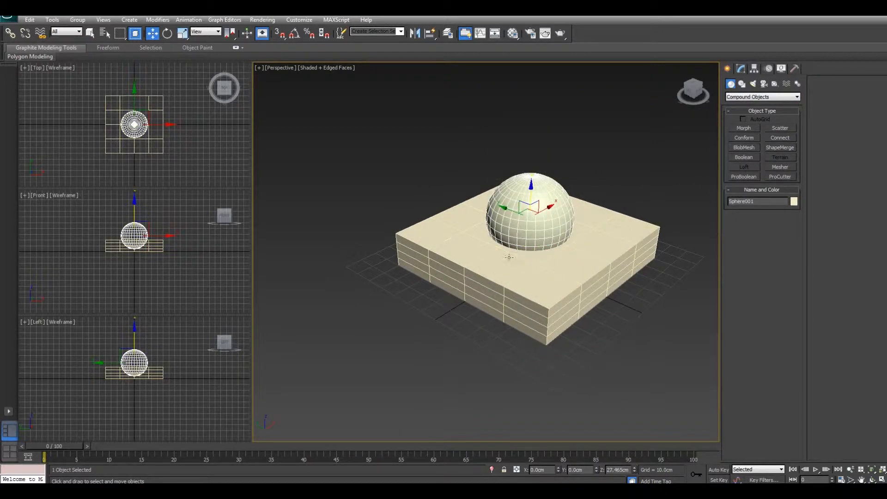
- Subtract the sphere from the box with a Boolean Subtraction (A-B), using the Move option for operand B
click(536, 270)
click(743, 158)
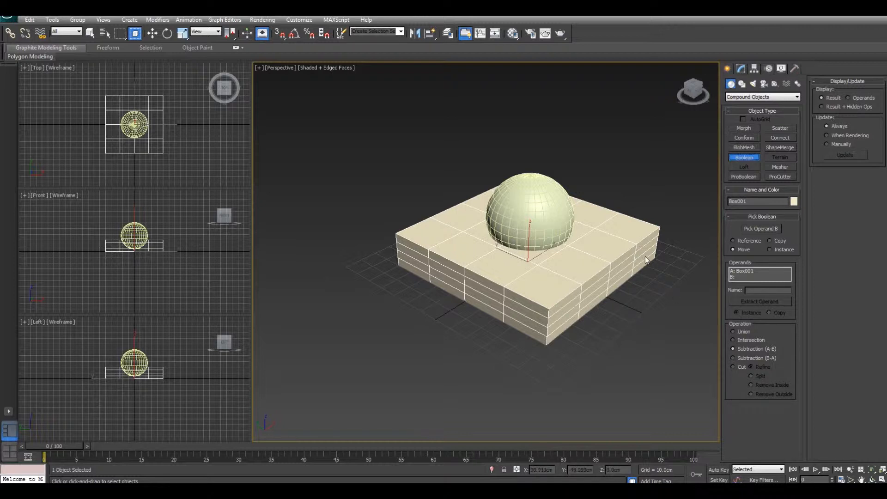
click(732, 241)
click(760, 229)
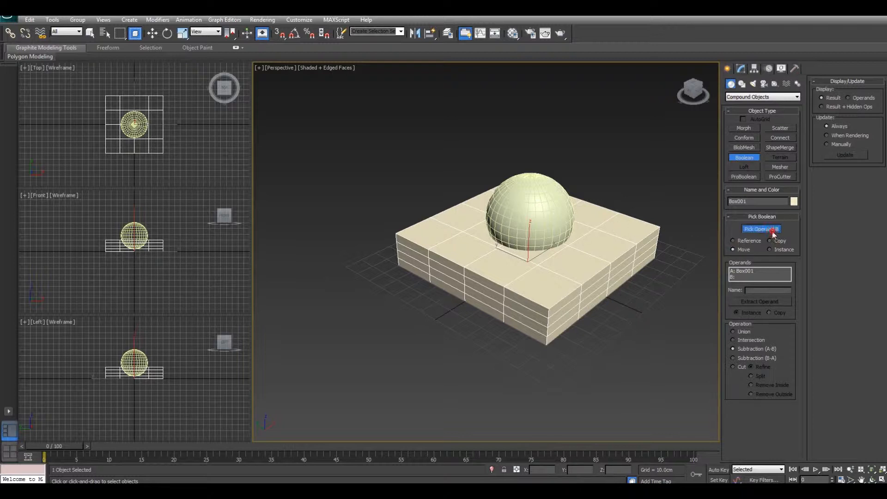
click(545, 211)
scroll(584, 239, up, 10)
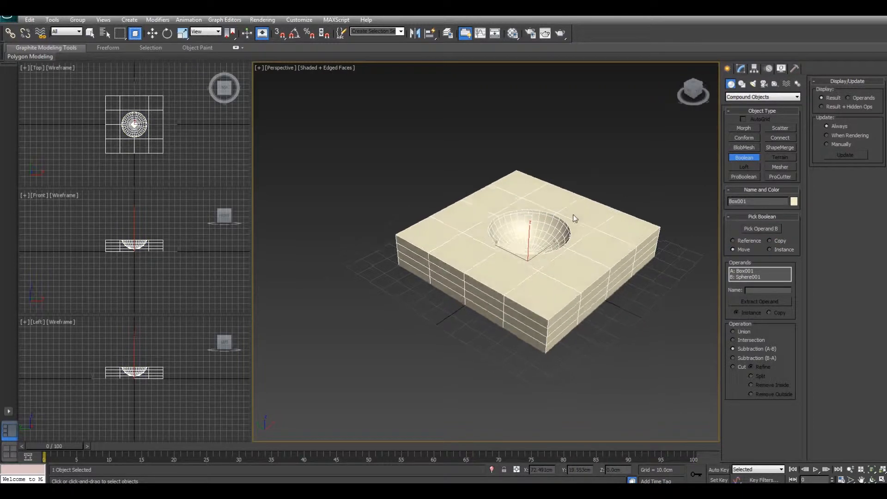
alt+middle_drag(584, 236, 524, 222)
- Undo the Boolean subtraction of the sphere from the box
key(ctrl+z)
alt+middle_drag(587, 252, 566, 235)
scroll(562, 237, down, 3)
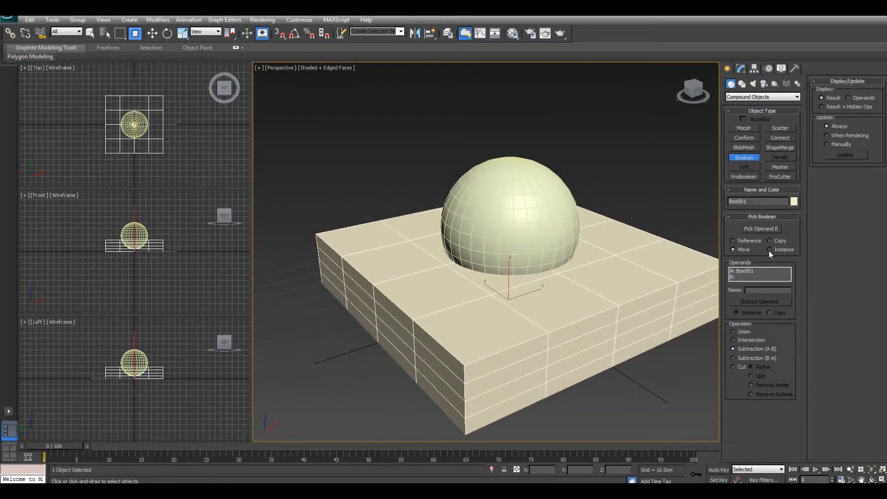
- Subtract the sphere from the box using the Reference option, and raise the original sphere to expose the cut
click(755, 229)
click(535, 207)
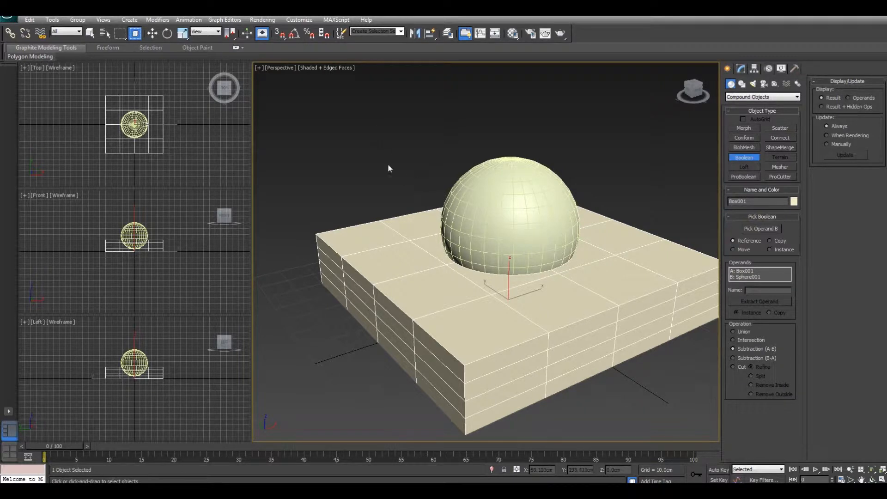
key(w)
click(495, 194)
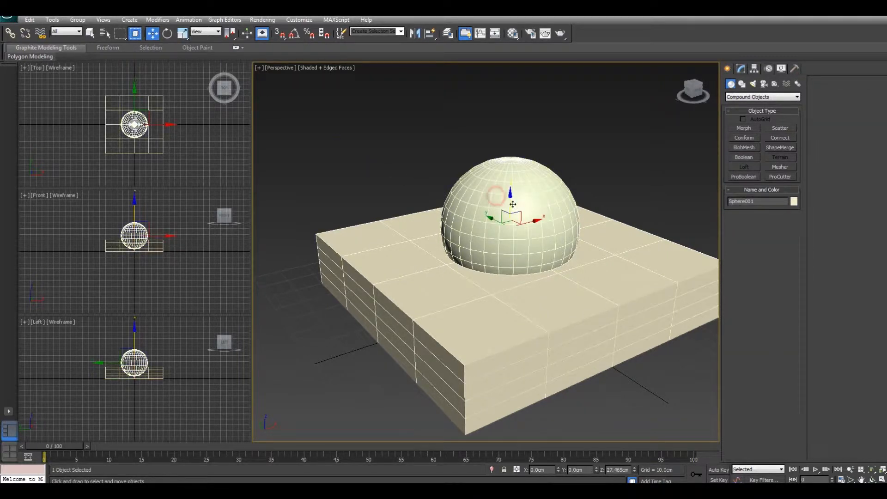
drag(511, 197, 513, 97)
alt+middle_drag(531, 187, 554, 144)
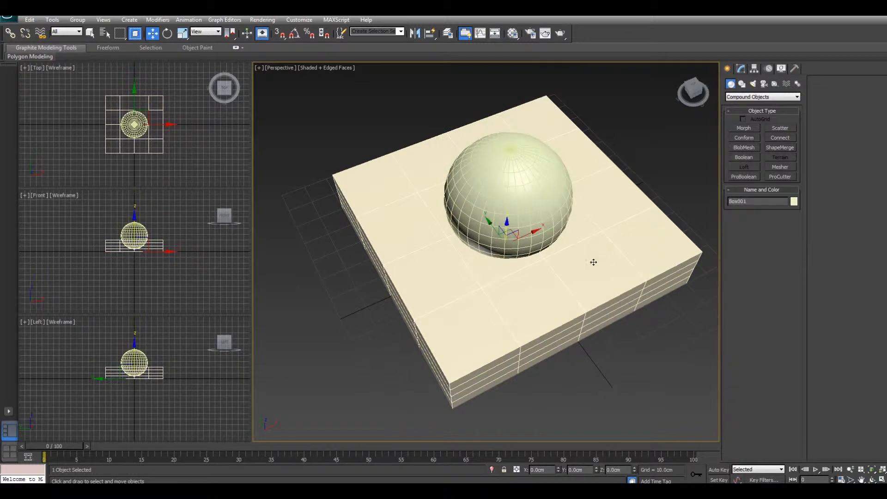
- Subtract the box from the sphere with a Boolean Subtraction (A-B), using the Copy option for operand B
click(592, 262)
click(535, 204)
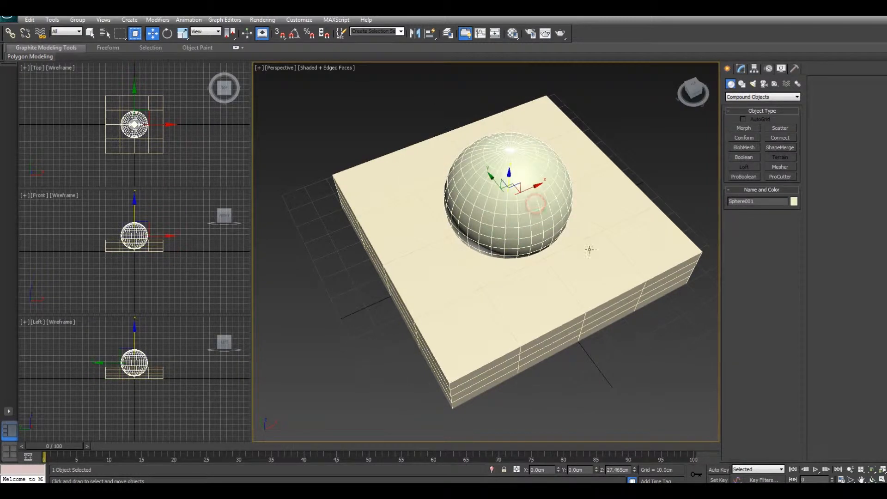
alt+middle_drag(588, 249, 634, 211)
click(742, 158)
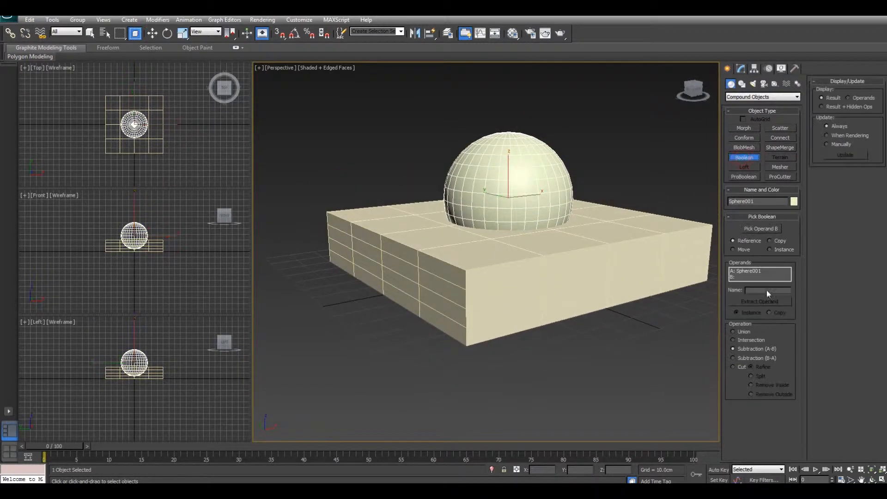
click(769, 240)
click(759, 228)
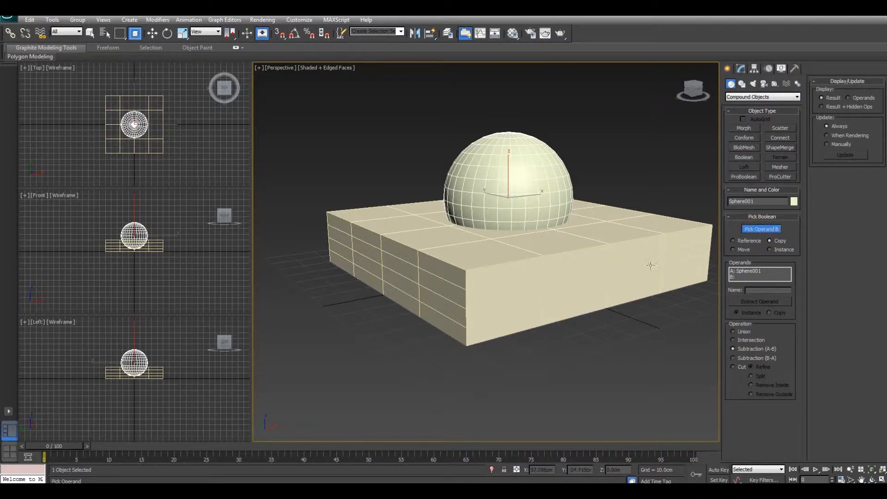
click(638, 267)
- Raise the cut sphere above the box to about Z 62.4 cm and inspect its flat underside
key(w)
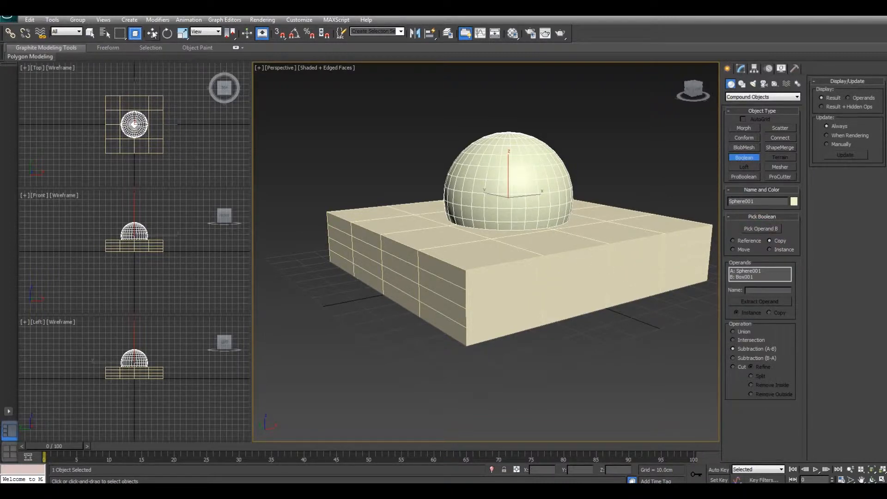
drag(506, 162, 508, 60)
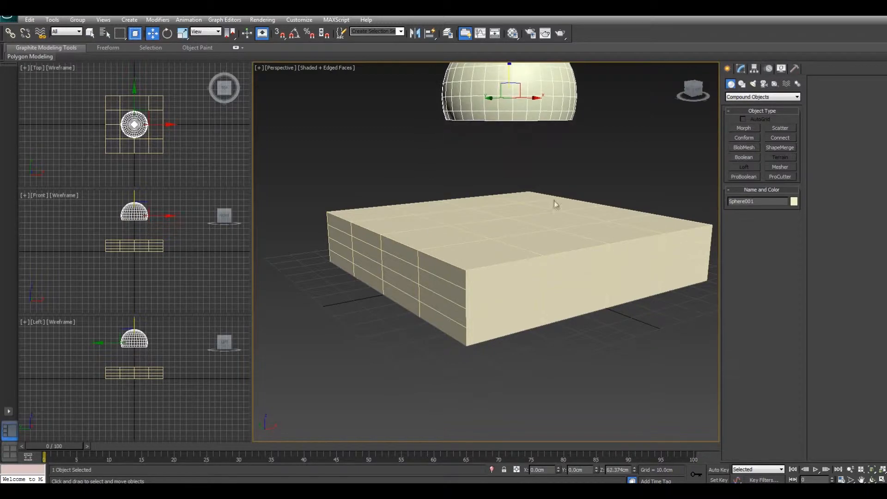
alt+middle_drag(556, 202, 495, 254)
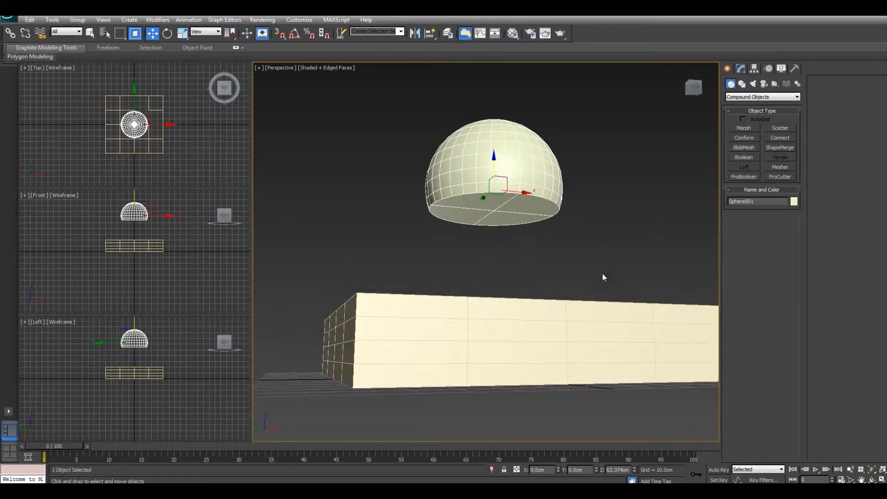
alt+middle_drag(510, 218, 522, 287)
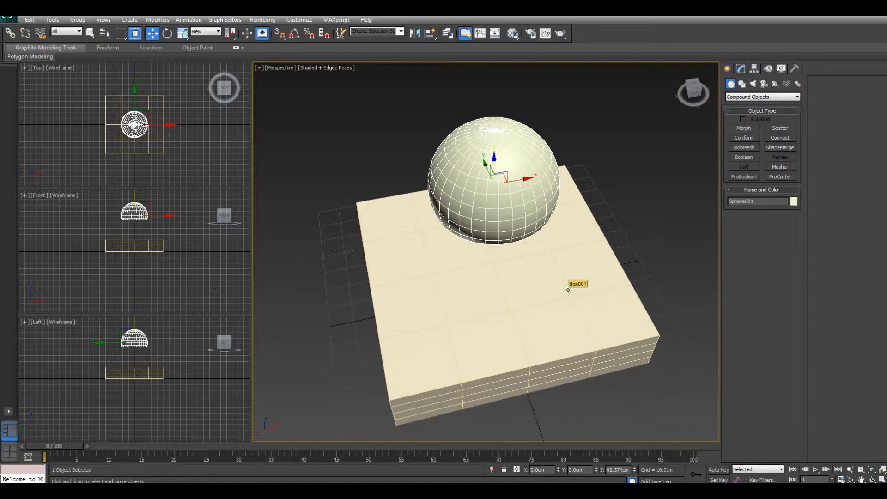
alt+middle_drag(550, 241, 580, 200)
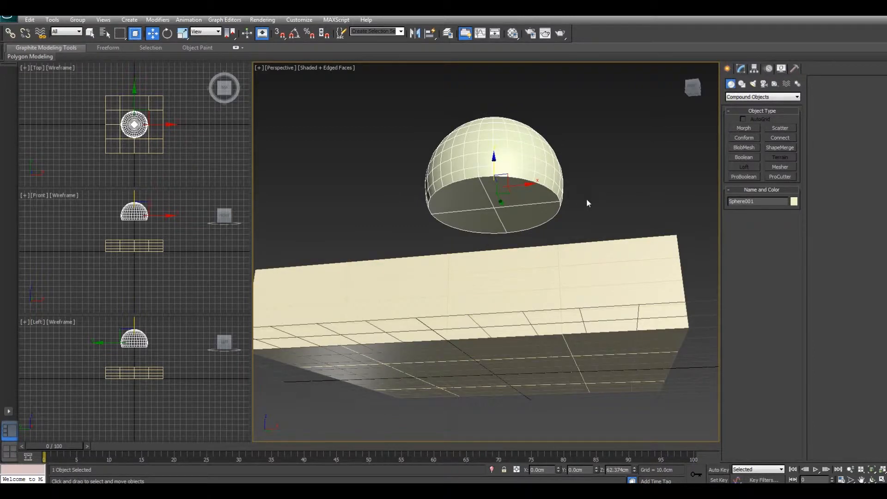
- Undo the sphere's move and Boolean cut, and raise the whole sphere above the box to about Z 58.5 cm
key(ctrl+z)
key(ctrl+z)
alt+middle_drag(577, 200, 550, 240)
drag(518, 284, 529, 241)
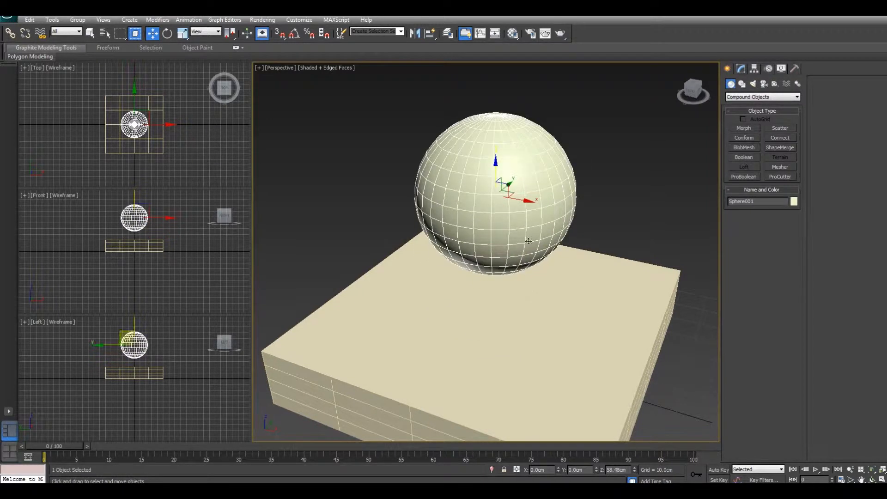
alt+middle_drag(529, 240, 497, 323)
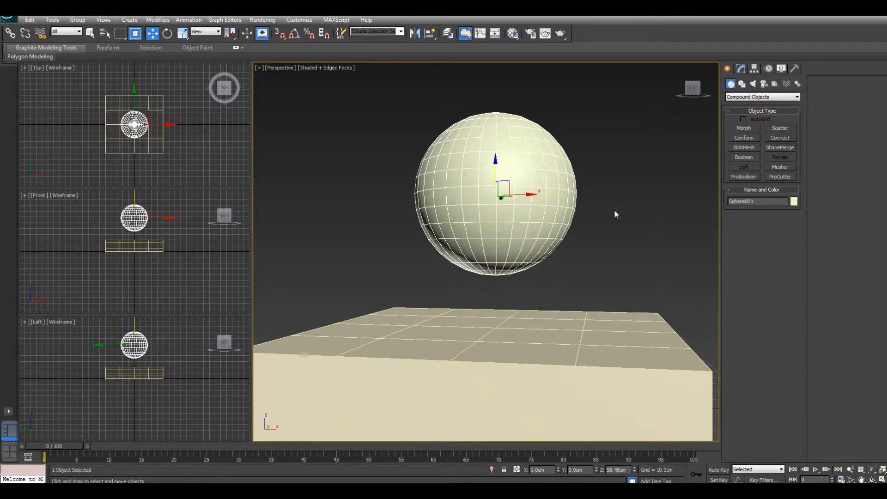
alt+middle_drag(658, 240, 587, 259)
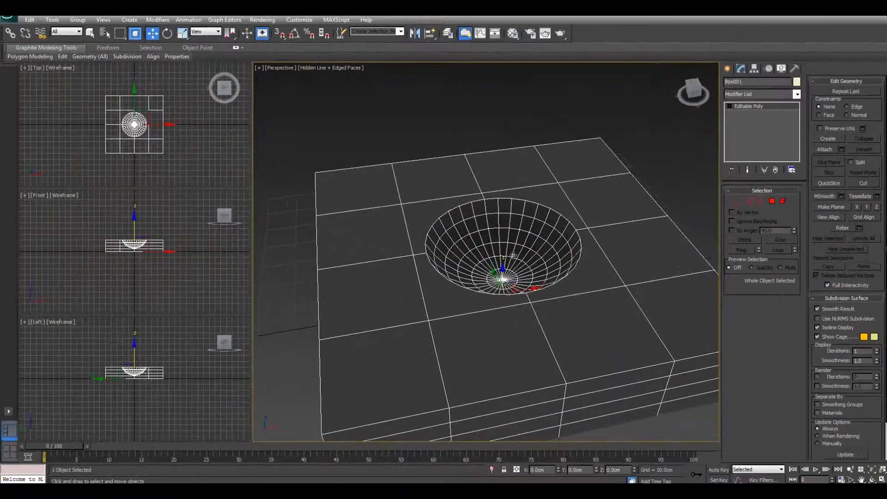
- In Vertex mode of the box, cut an edge from the grid vertex just behind the hole to a nearby rim vertex
scroll(545, 231, up, 5)
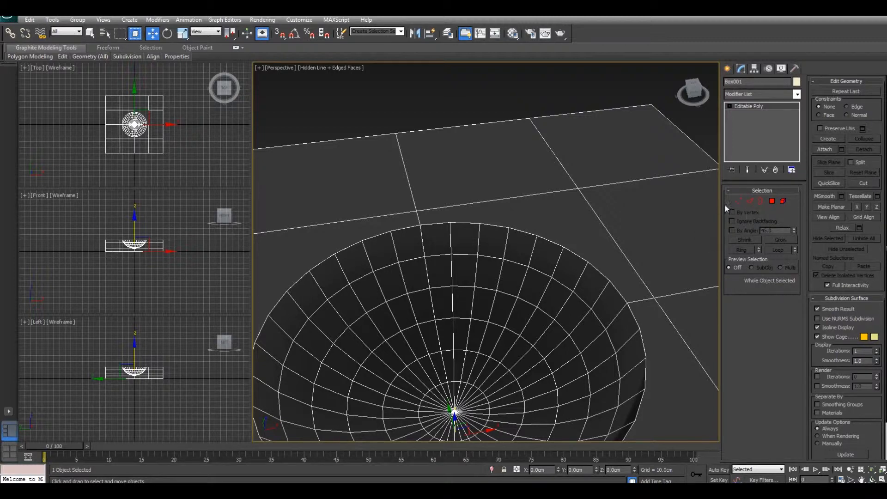
click(737, 200)
middle_drag(520, 257, 567, 238)
click(593, 189)
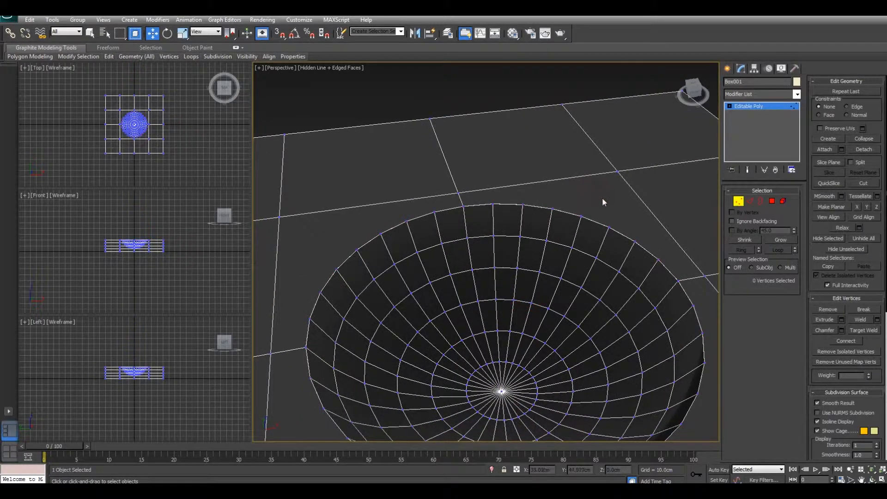
alt+middle_drag(602, 197, 497, 243)
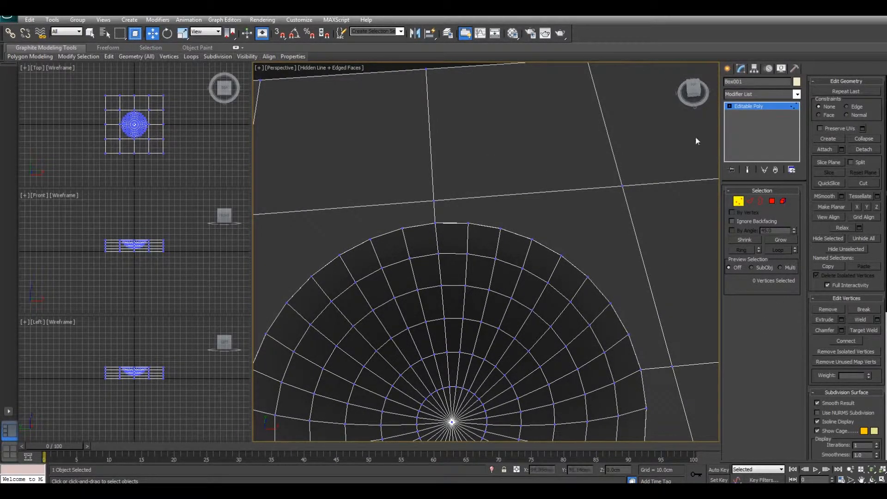
click(864, 183)
click(434, 201)
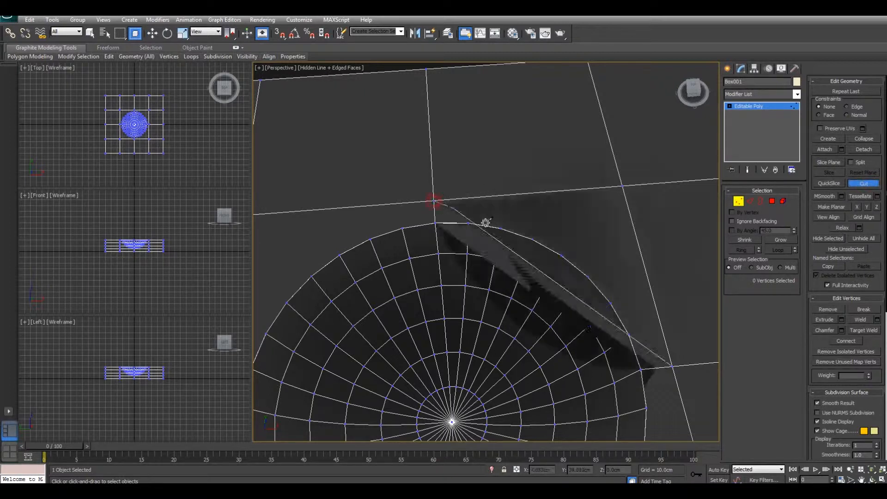
click(501, 227)
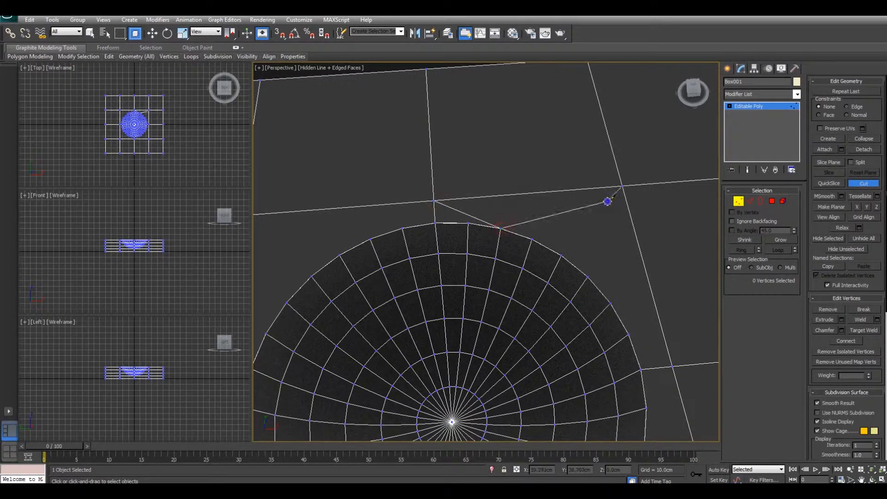
right_click(605, 201)
- Cut two edges joining the hole's rim to the adjacent grid corner vertex, and one from the rim to the neighbouring side vertex
click(531, 239)
click(620, 186)
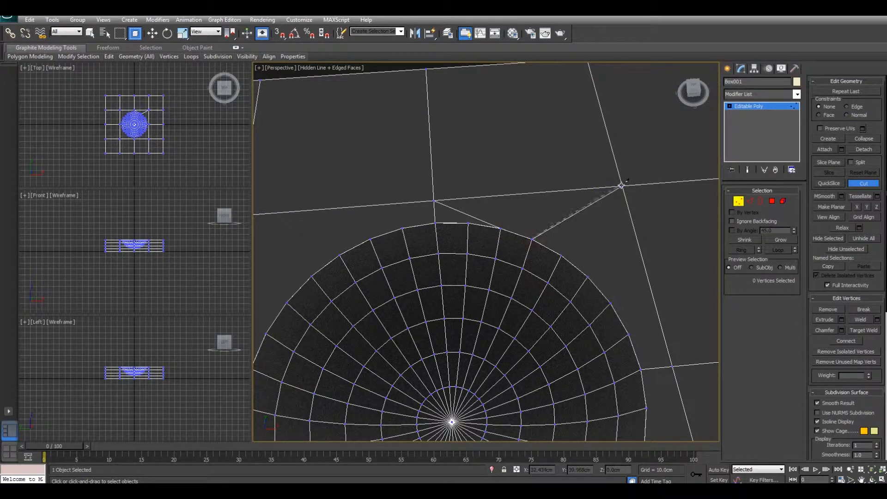
click(587, 276)
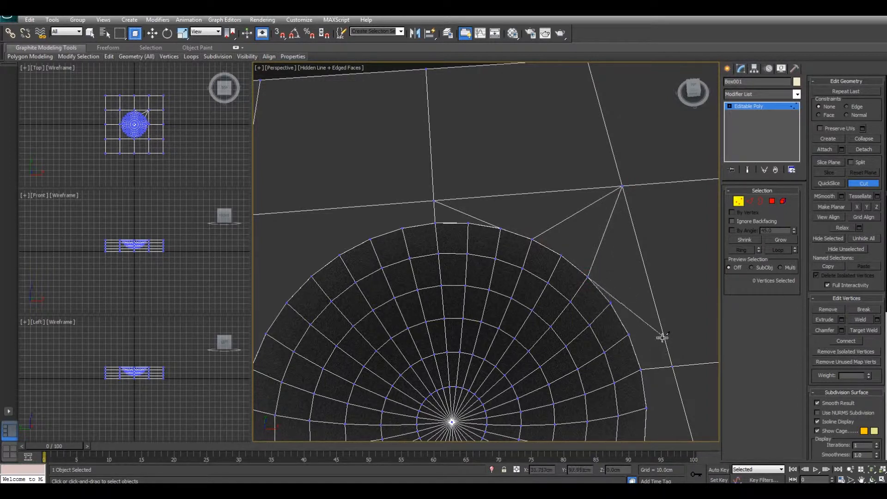
click(611, 301)
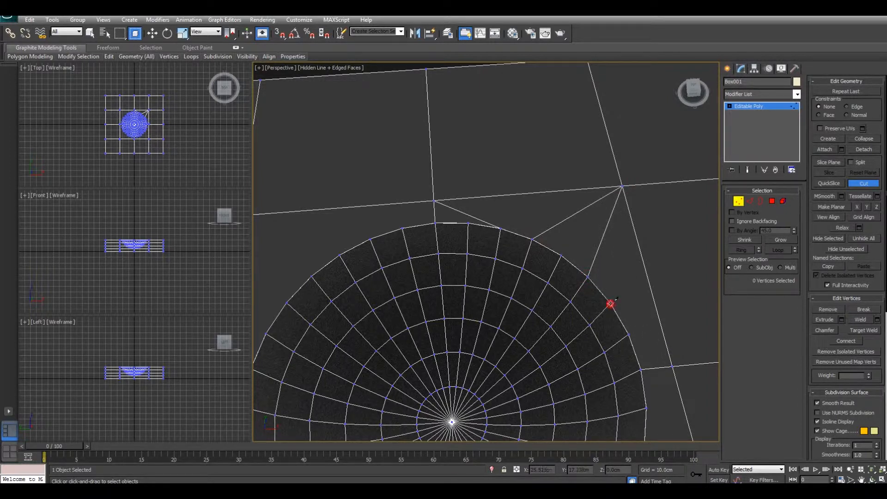
click(672, 368)
right_click(681, 318)
- Cut matching edges from the remaining grid vertices to the hole's rim at the other three corners
middle_drag(496, 264, 519, 251)
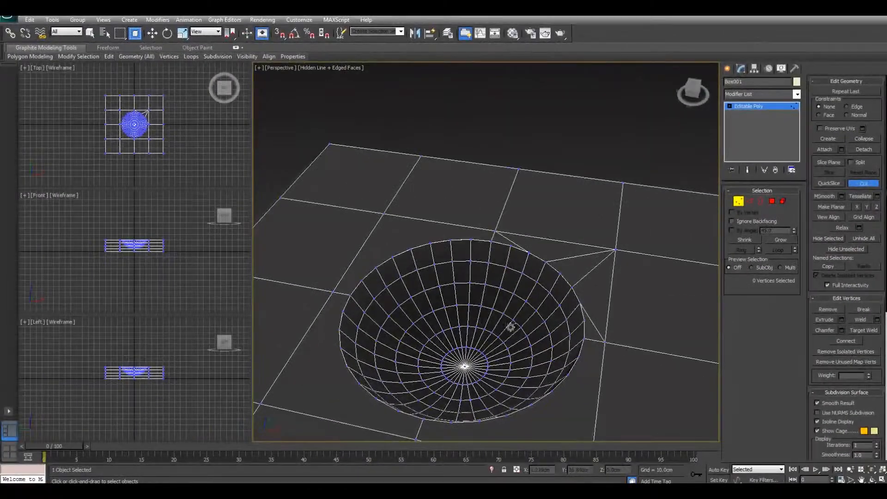
alt+middle_drag(484, 311, 548, 160)
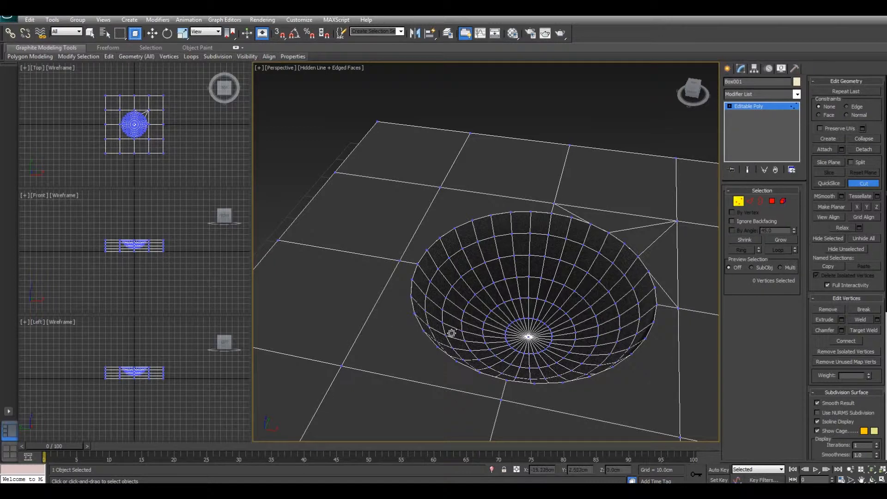
alt+middle_drag(512, 206, 536, 180)
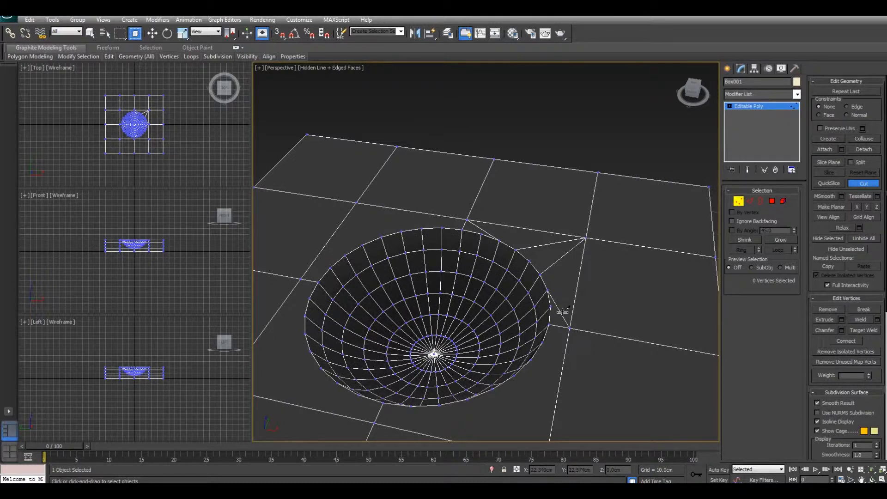
mouse_move(529, 259)
middle_down()
mouse_move(511, 284)
mouse_move(461, 249)
mouse_move(523, 250)
middle_up()
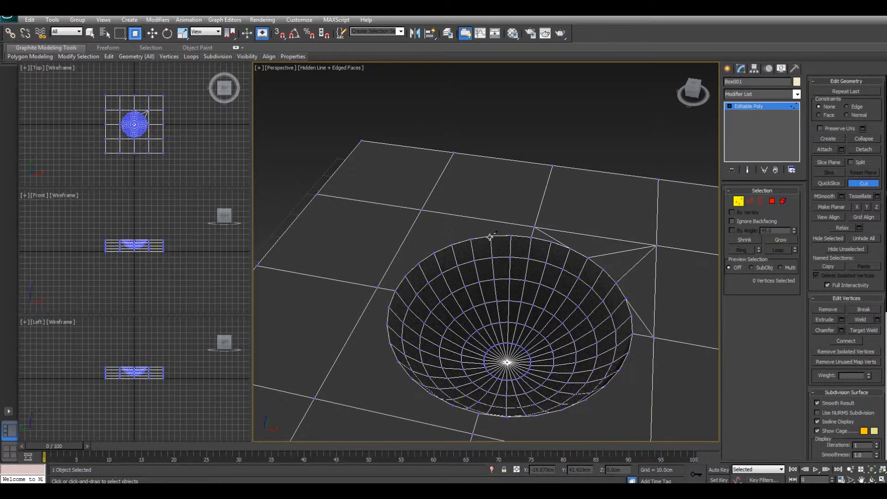
click(490, 236)
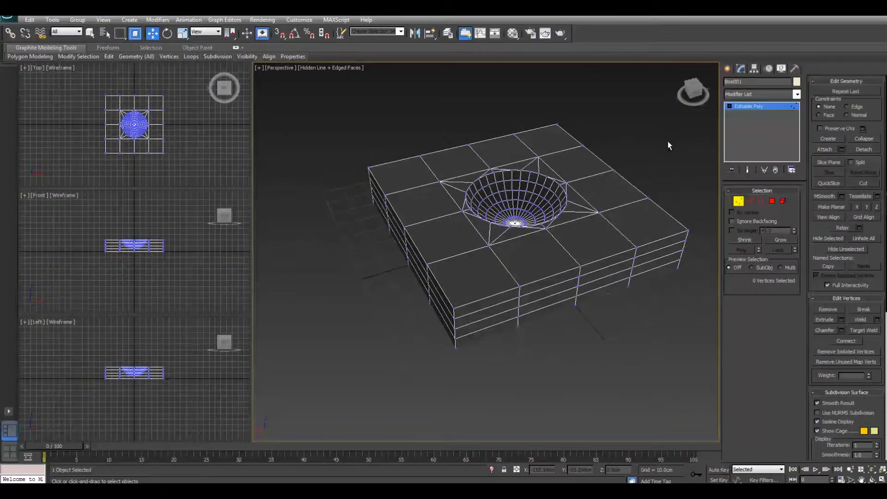
- Extrude the four corner polygons on the box's top face by 60 cm to form legs
alt+middle_drag(667, 143, 606, 166)
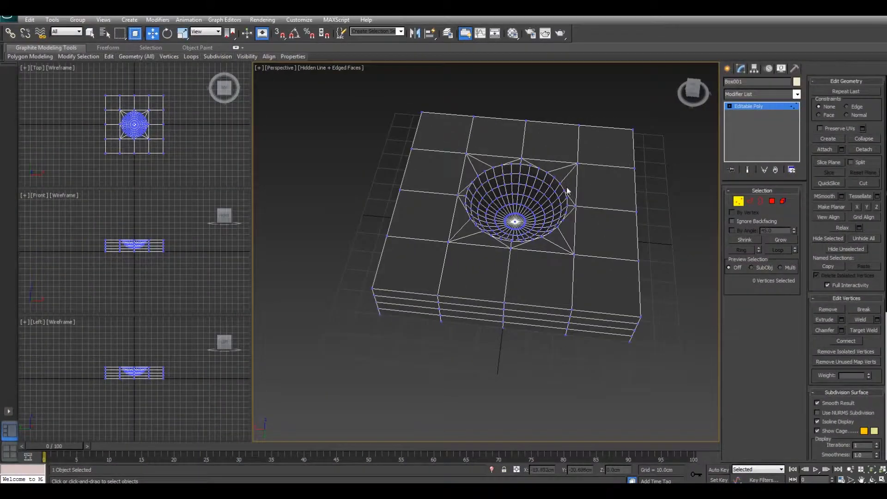
alt+middle_drag(560, 217, 703, 196)
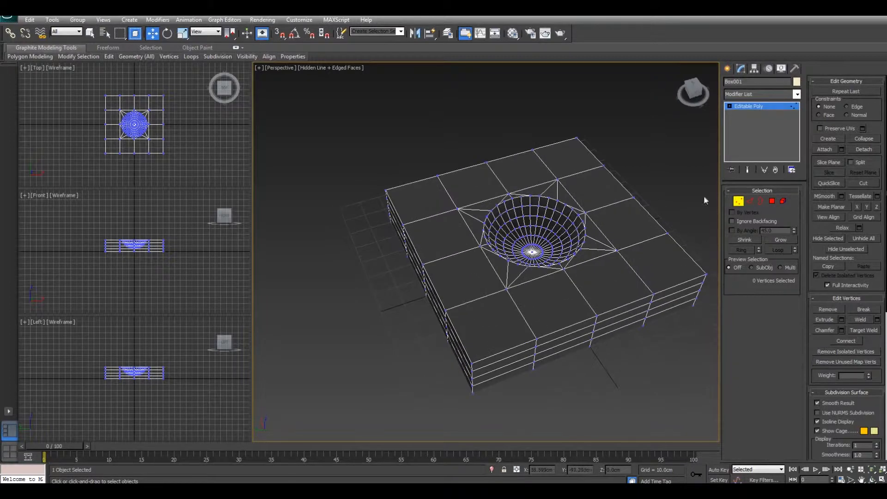
click(772, 201)
click(420, 199)
ctrl+click(571, 159)
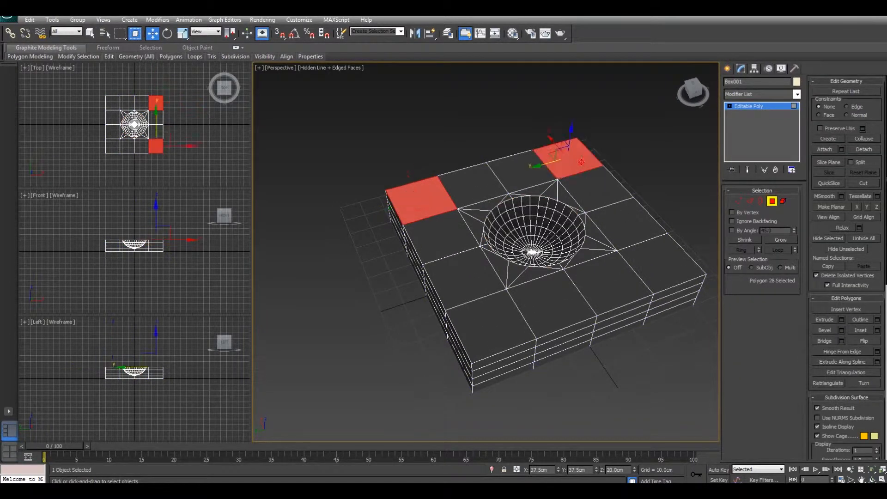
ctrl+click(665, 270)
ctrl+click(489, 325)
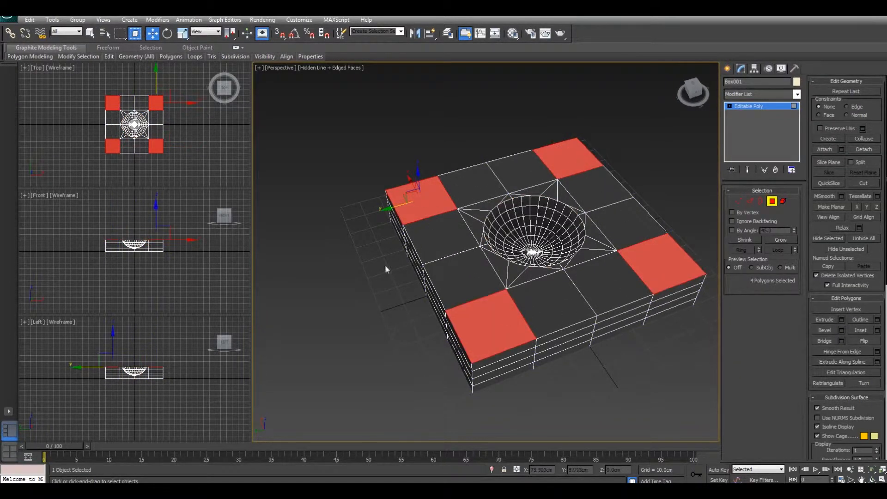
click(841, 320)
drag(612, 262, 635, 268)
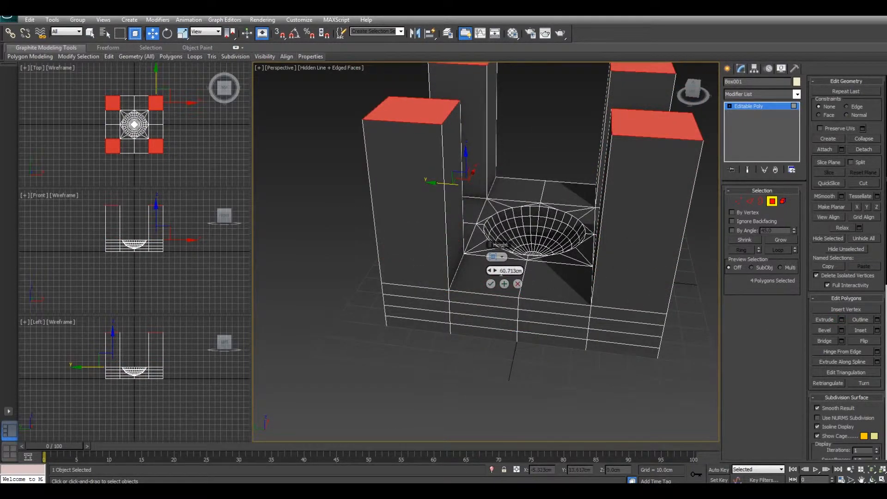
click(498, 271)
text(60)
key(Return)
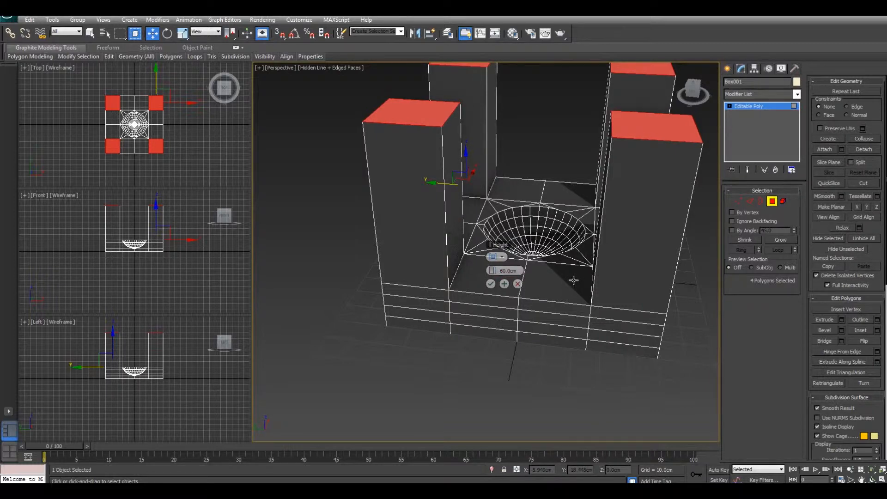
click(490, 284)
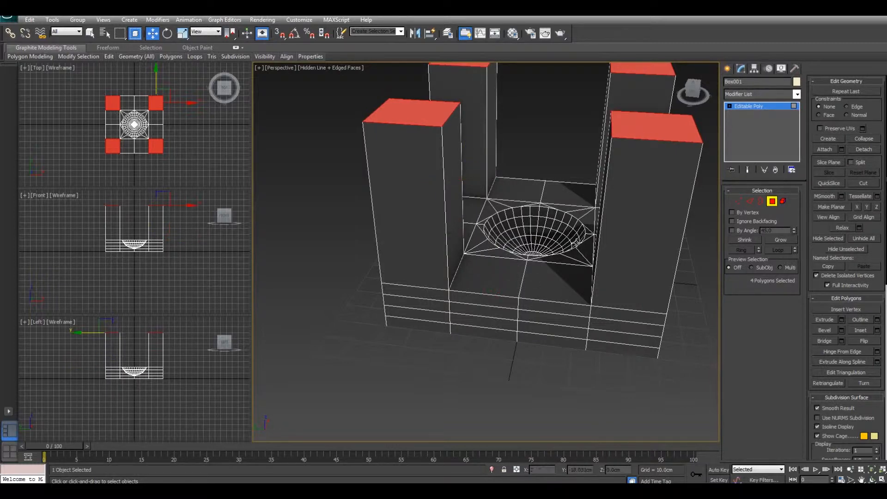
- In Edge mode, select all the vertical edges along the nearest outer corner, from the leg down through the base
alt+middle_drag(574, 237, 546, 223)
scroll(531, 203, down, 3)
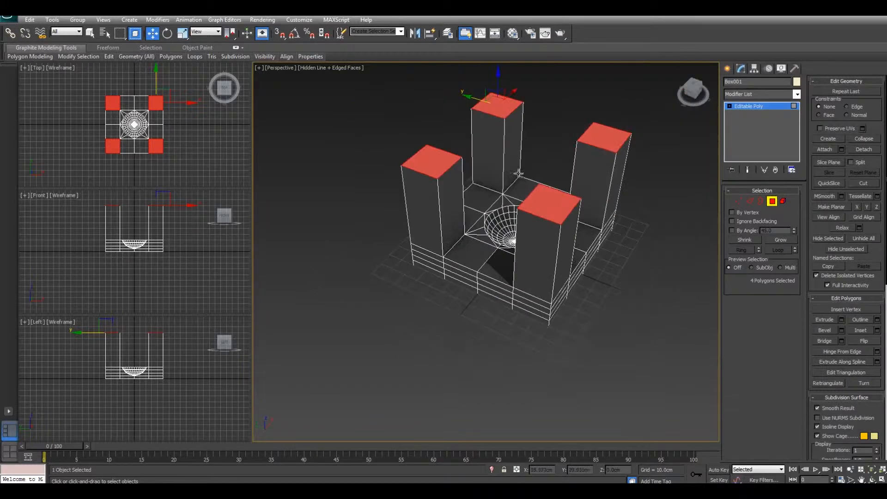
middle_drag(518, 173, 534, 230)
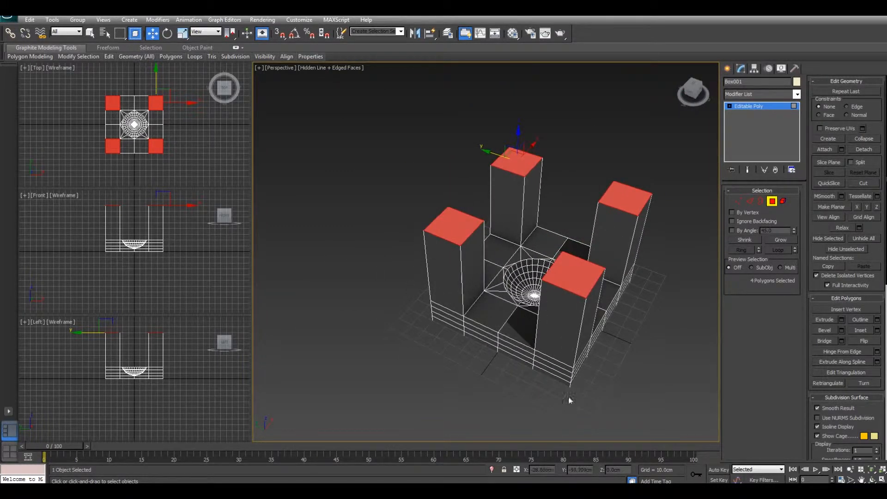
click(749, 201)
click(577, 329)
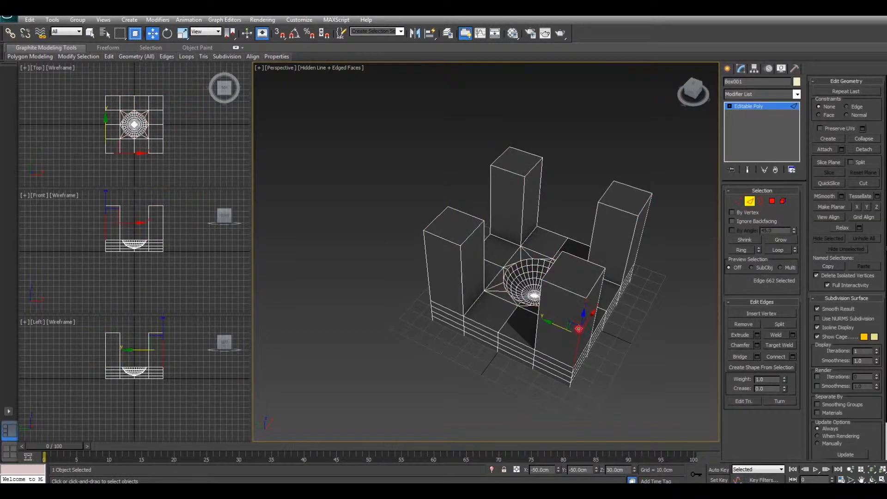
middle_drag(593, 381, 593, 338)
scroll(595, 331, up, 8)
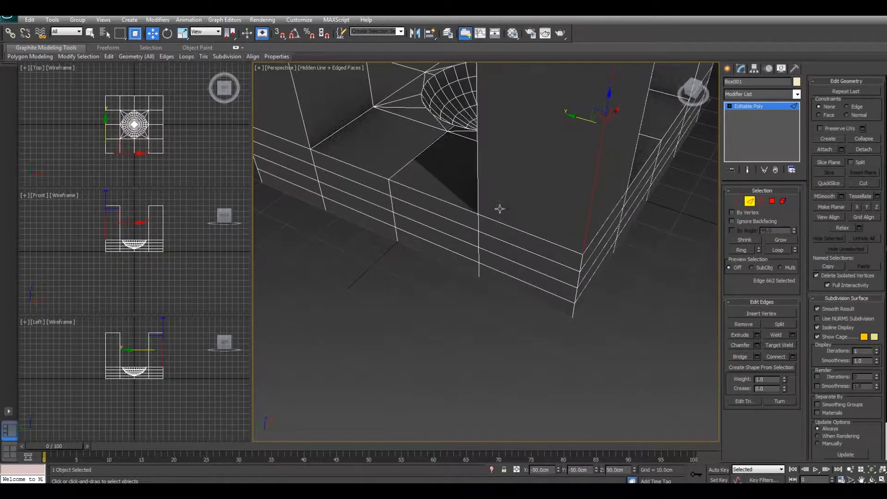
ctrl+click(581, 262)
ctrl+click(578, 281)
ctrl+click(575, 296)
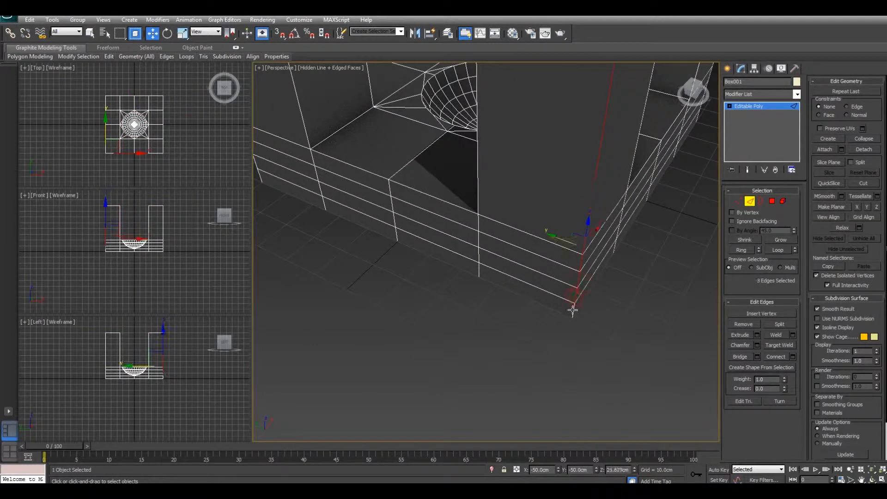
ctrl+click(573, 311)
- Add the five vertical edges of the second outer corner, along the base and its leg, to the edge selection
alt+middle_drag(609, 308, 298, 241)
ctrl+click(499, 315)
ctrl+click(501, 296)
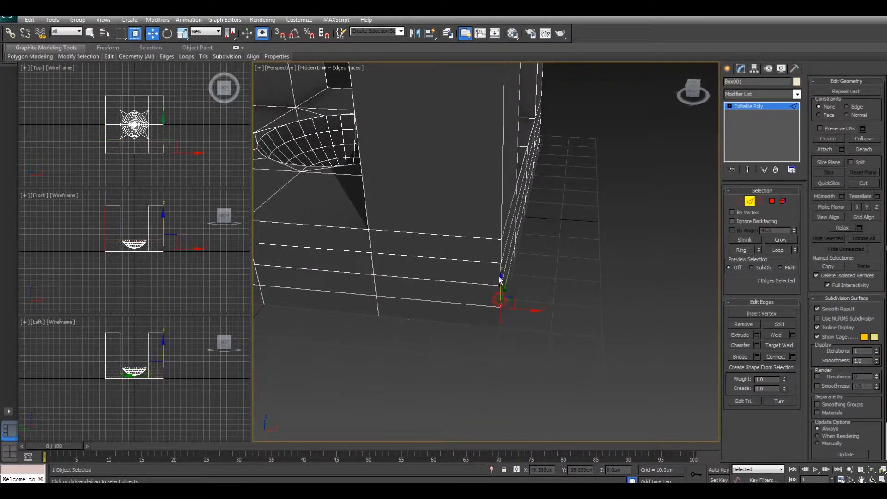
ctrl+click(500, 273)
ctrl+click(500, 248)
ctrl+click(500, 223)
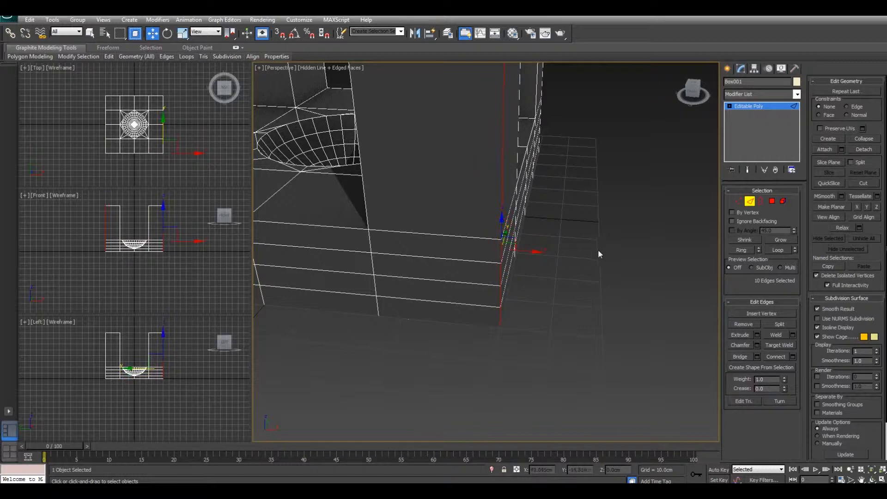
- Extend the edge selection with the five vertical edges of the third outer corner, base and leg included
alt+middle_drag(598, 252, 531, 297)
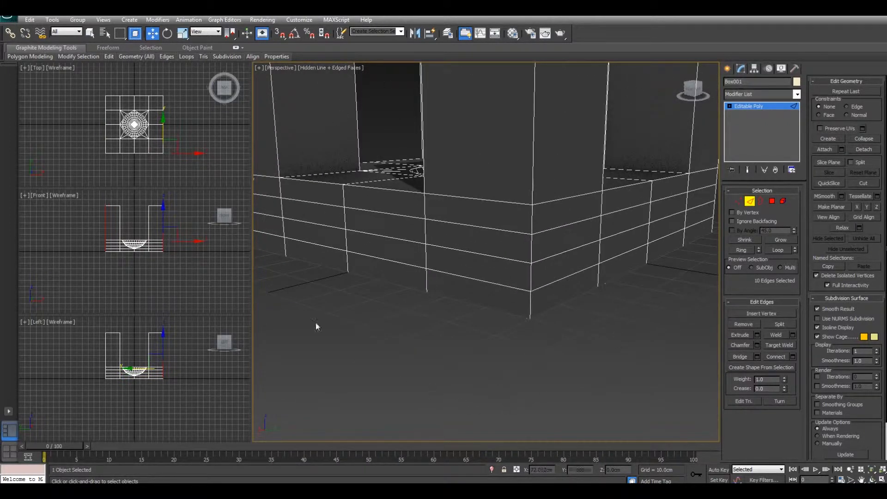
ctrl+click(529, 304)
ctrl+click(530, 273)
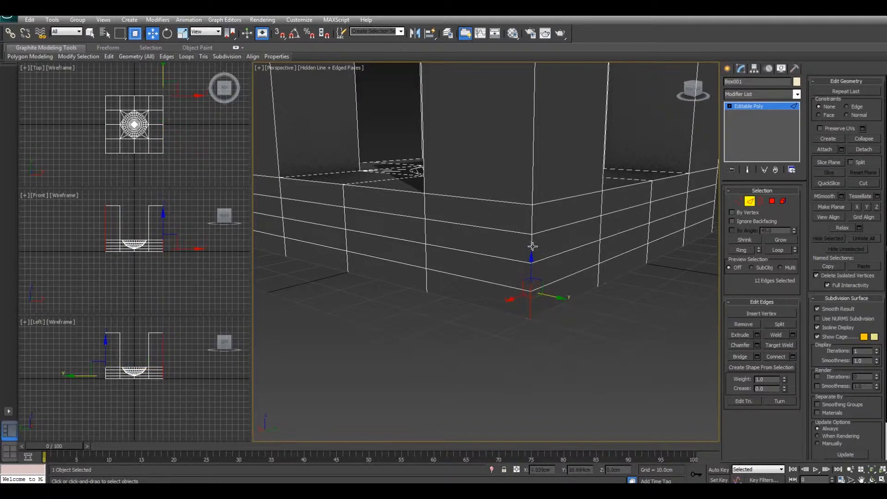
ctrl+click(533, 218)
ctrl+click(533, 193)
- Complete the edge selection with the vertical edges of the fourth and last outer corner
scroll(535, 208, down, 5)
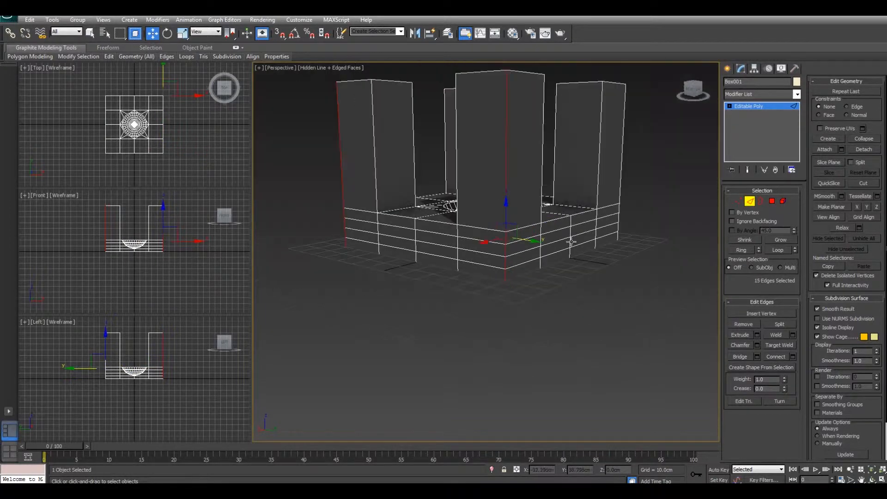
alt+middle_drag(570, 231, 491, 233)
ctrl+click(487, 236)
ctrl+click(487, 256)
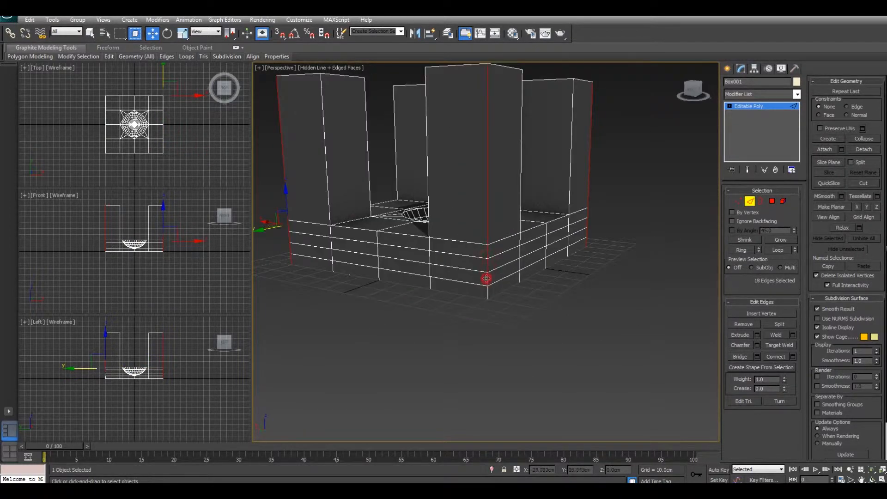
alt+middle_drag(709, 364, 637, 332)
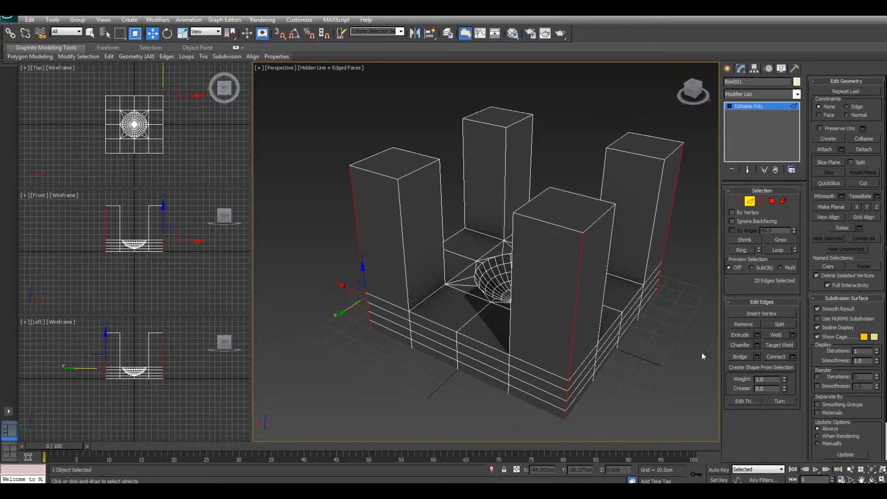
- Chamfer the selected outer corner edges by about 14.5 cm with 4 segments
click(756, 345)
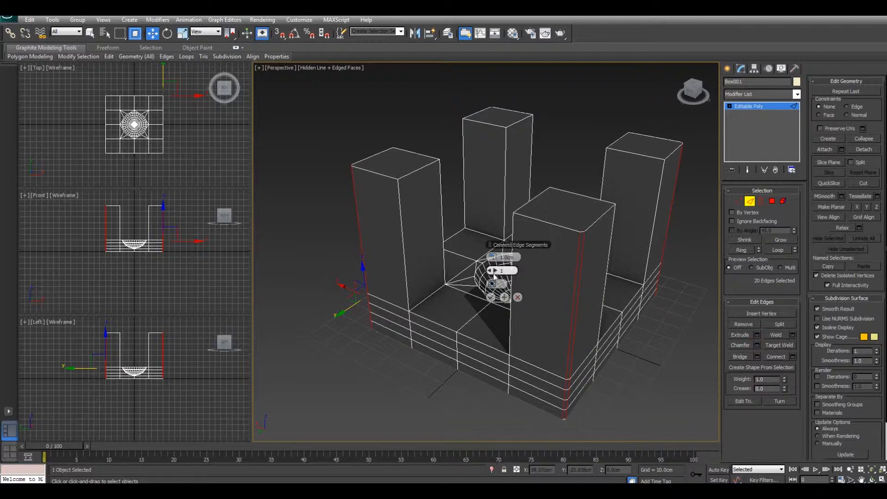
click(495, 270)
click(495, 270)
click(495, 271)
drag(494, 257, 533, 260)
click(491, 298)
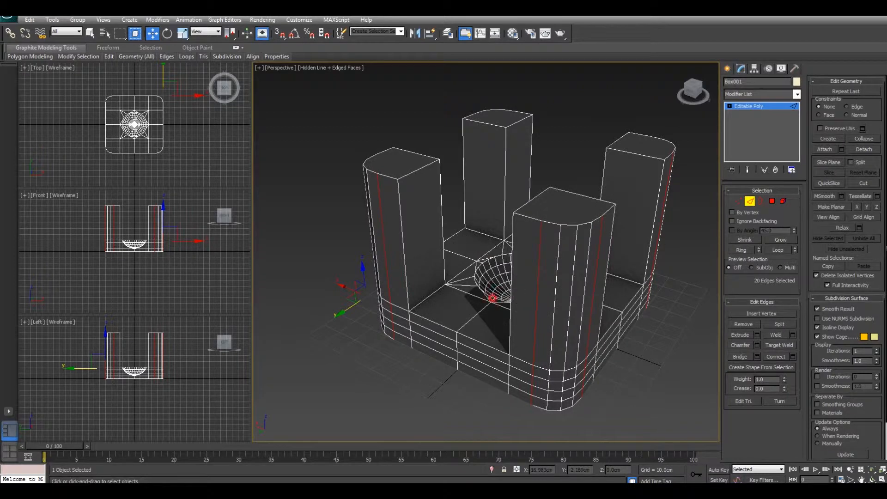
- Chamfer the inner vertical edge of each of the four legs facing the hole by about 14.5 cm with 4 segments
alt+middle_drag(504, 341, 425, 255)
scroll(539, 184, up, 4)
scroll(515, 236, down, 5)
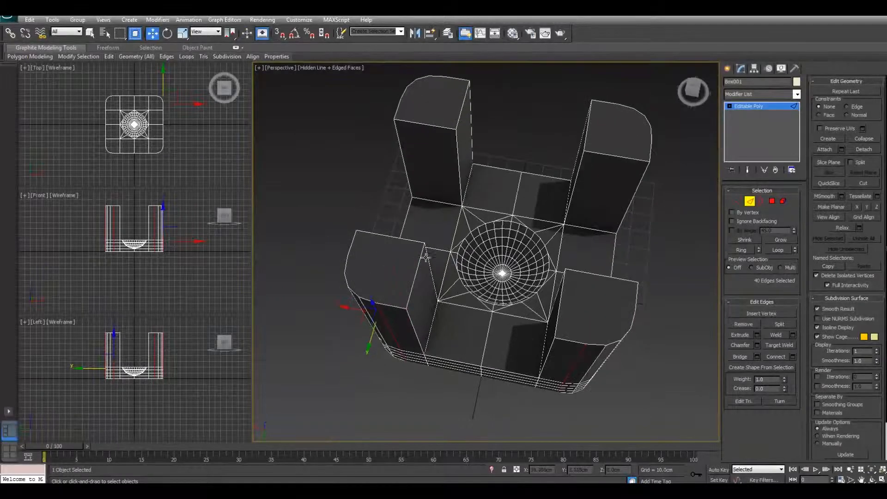
click(431, 277)
ctrl+click(460, 177)
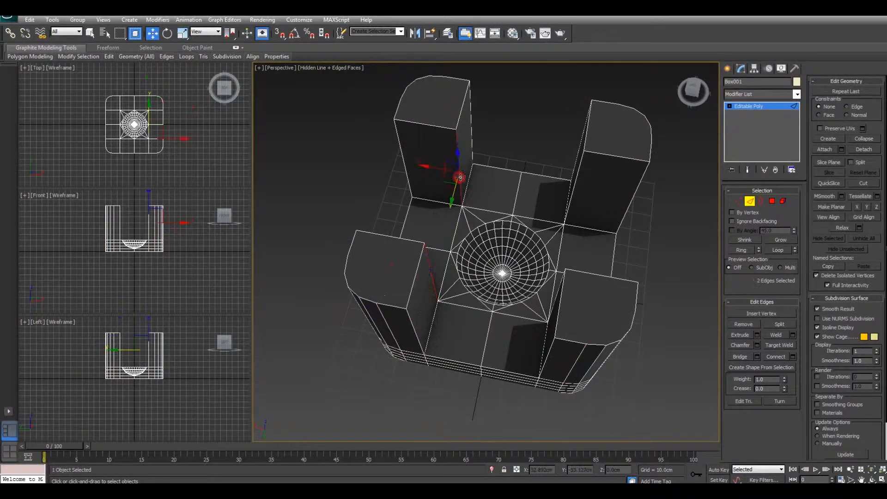
ctrl+click(575, 184)
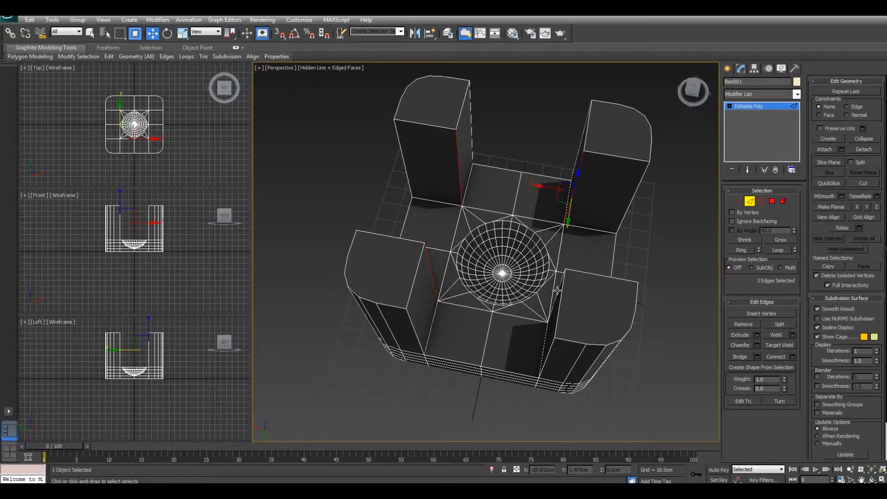
ctrl+click(556, 290)
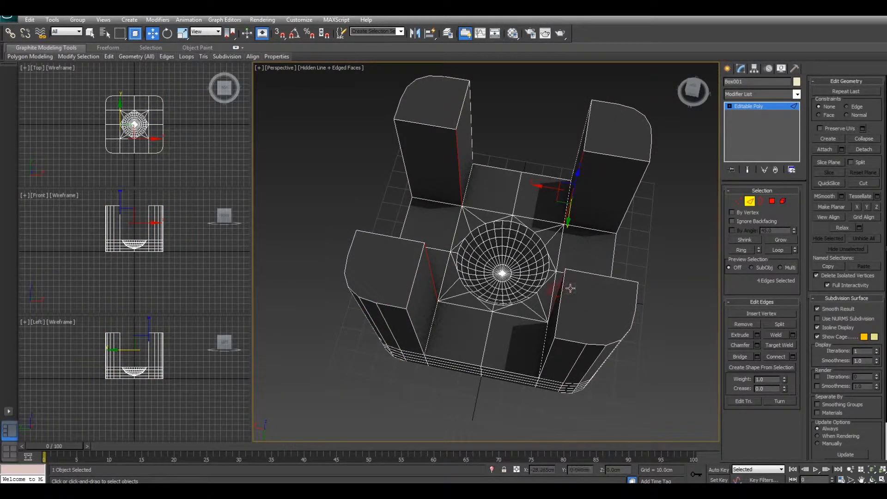
click(757, 345)
alt+middle_drag(665, 332, 570, 188)
scroll(638, 322, up, 4)
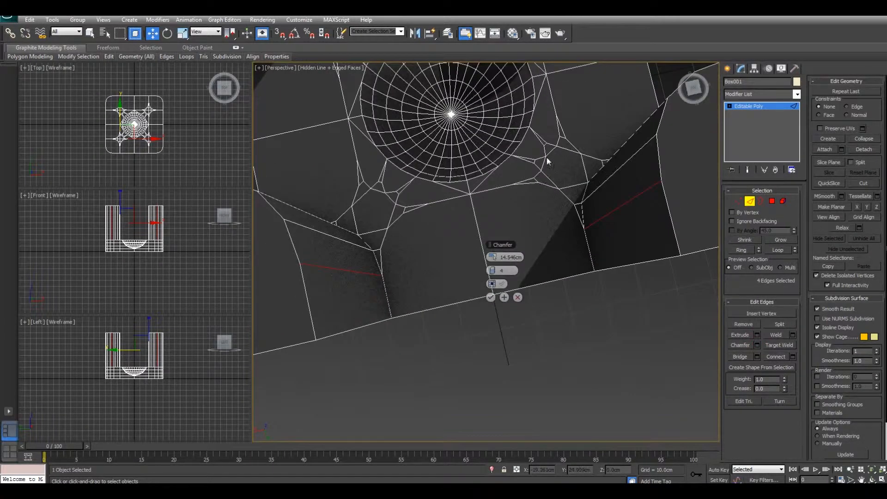
alt+middle_drag(547, 159, 510, 217)
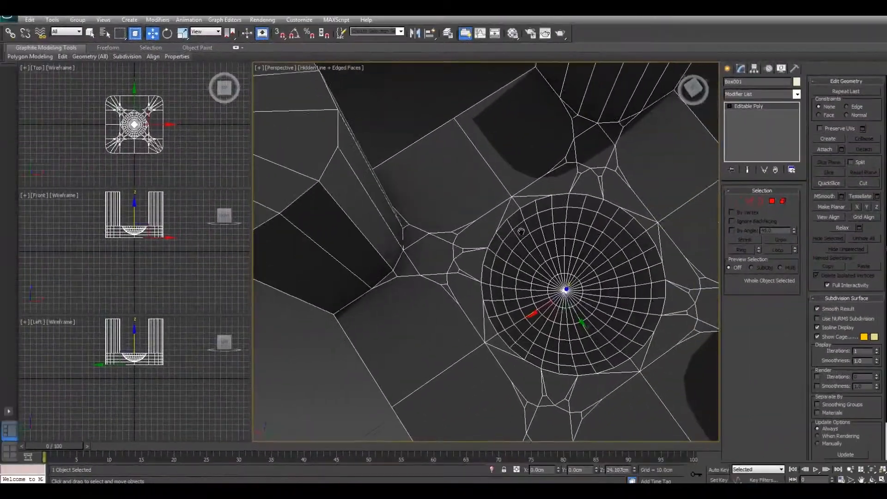
- In Vertex mode, use Target Weld to merge extra chamfer vertices between the legs' inner bases and the hole's rim
scroll(520, 232, down, 4)
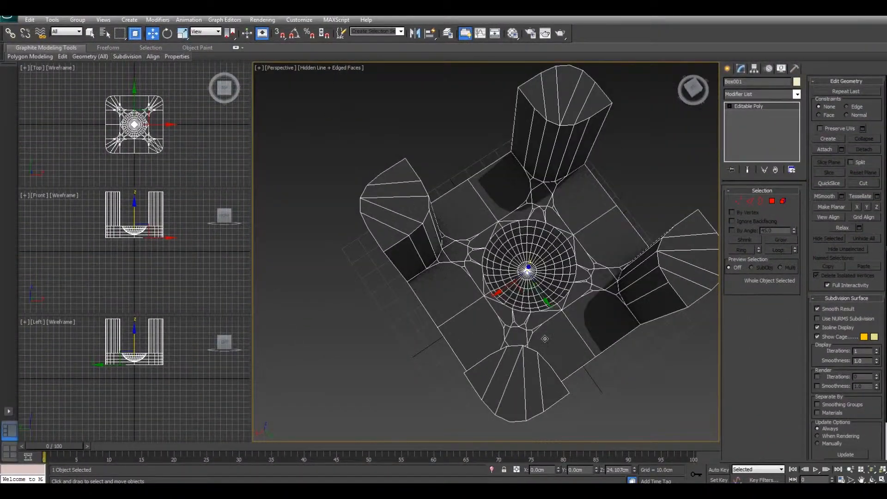
alt+middle_drag(545, 339, 558, 289)
alt+middle_drag(550, 243, 571, 235)
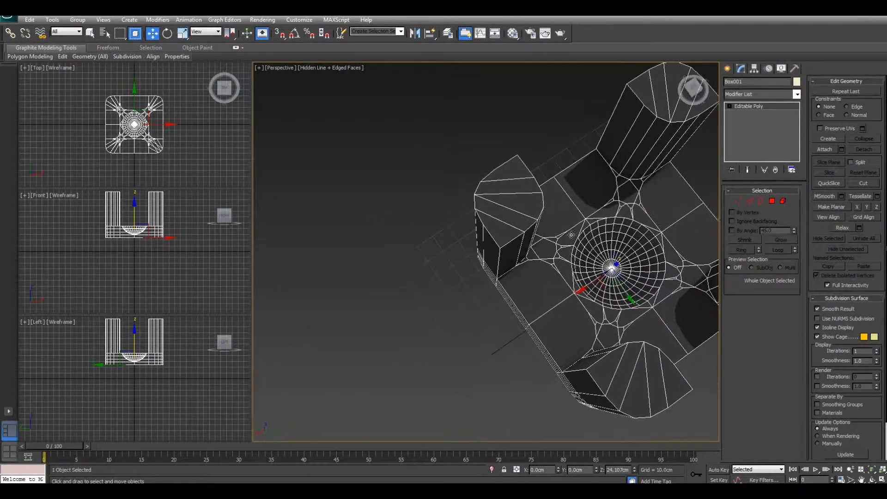
click(740, 200)
middle_drag(502, 244, 483, 237)
scroll(537, 227, up, 6)
scroll(490, 196, down, 3)
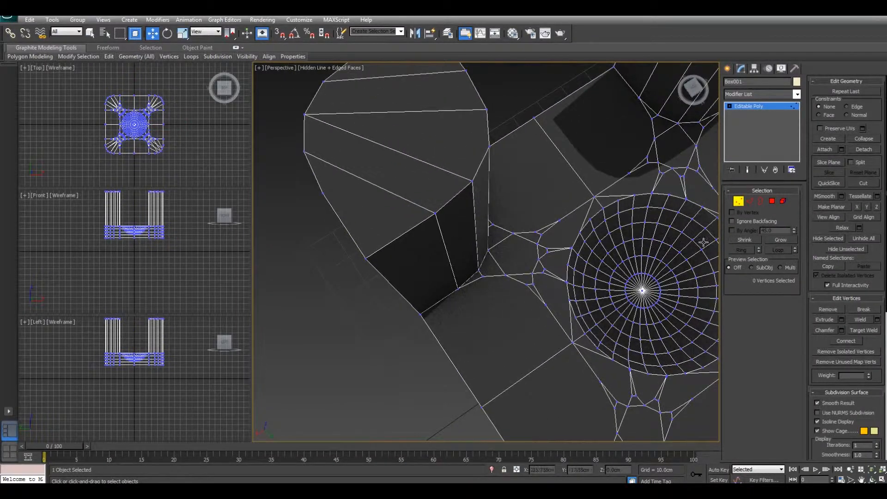
click(874, 330)
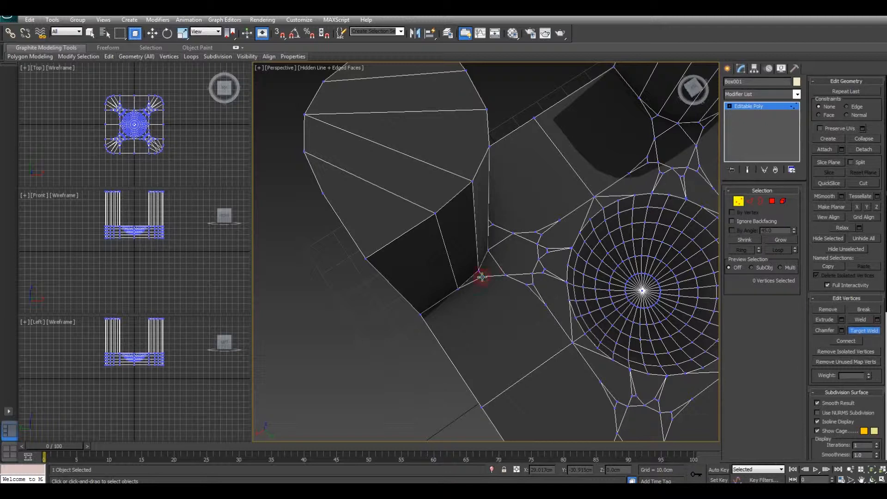
click(505, 275)
mouse_move(527, 262)
alt+middle_down()
mouse_move(481, 258)
mouse_move(597, 218)
mouse_move(535, 254)
alt+middle_up()
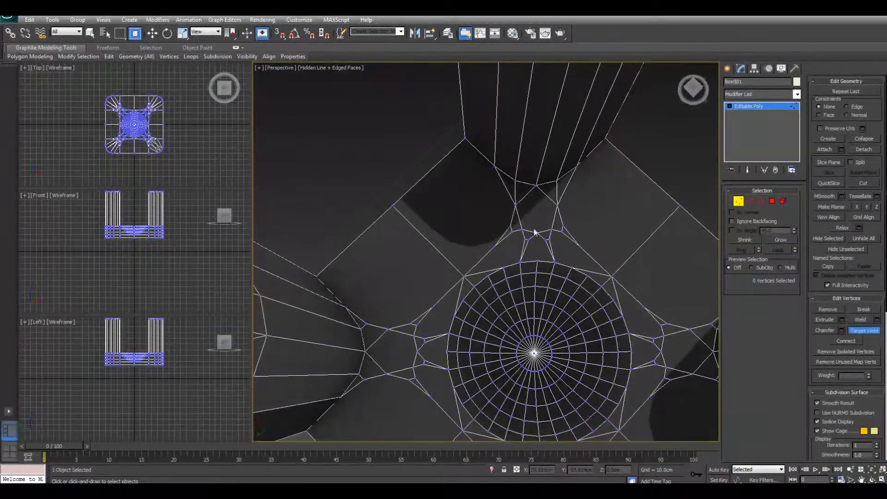
click(511, 228)
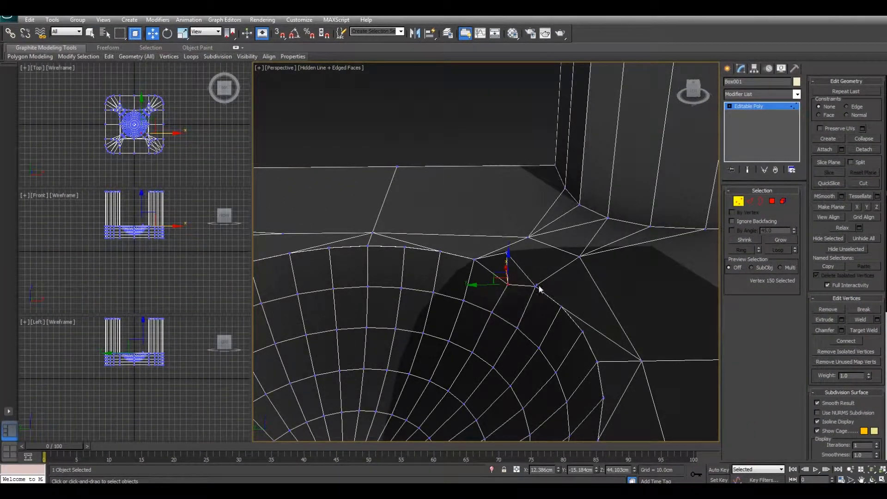
alt+middle_drag(539, 289, 561, 296)
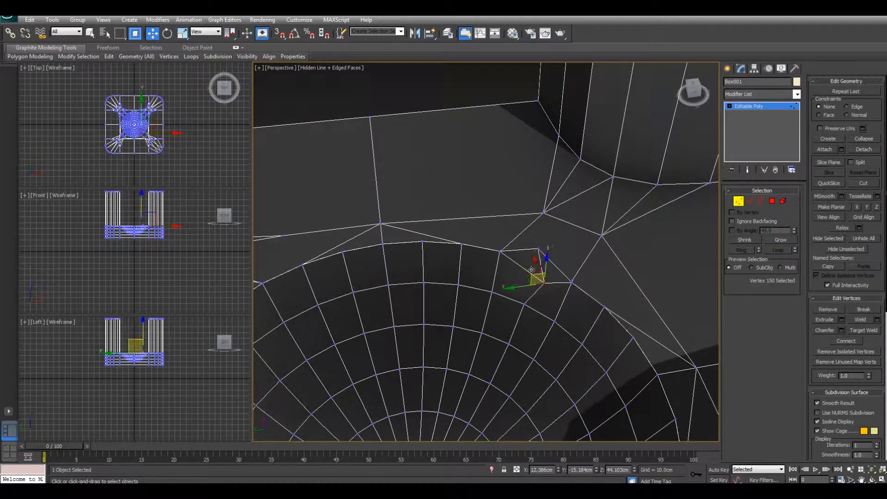
drag(542, 252, 536, 247)
click(543, 283)
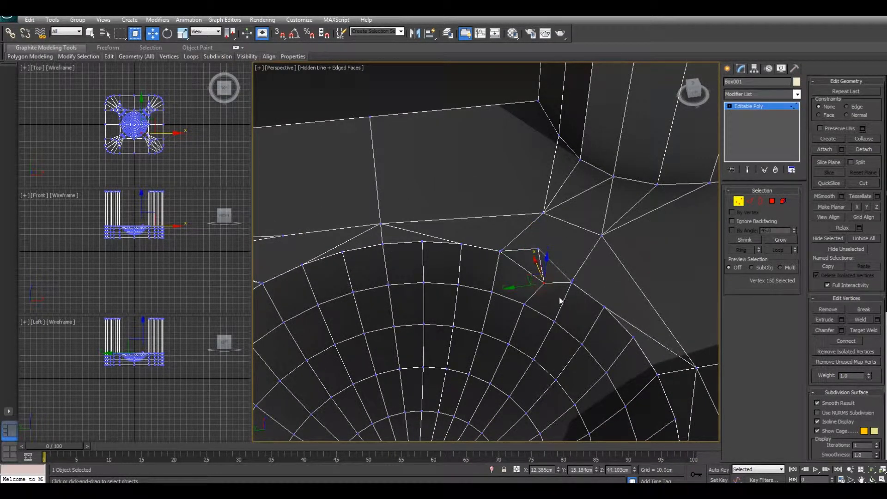
mouse_move(571, 306)
alt+middle_down()
mouse_move(580, 299)
mouse_move(573, 291)
alt+middle_up()
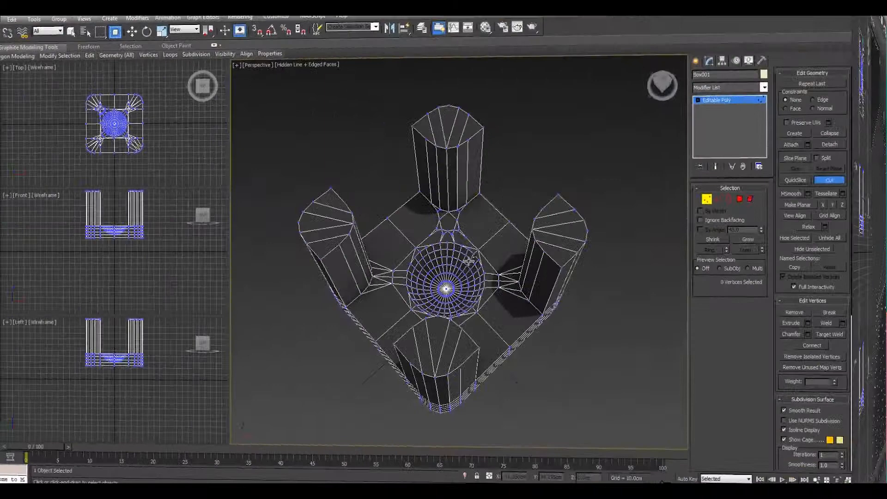
- Cut an edge from the middle rim vertex of the hollow to the middle chamfer vertex in front of the leg
alt+middle_drag(461, 277, 449, 211)
scroll(474, 257, up, 5)
scroll(455, 248, up, 6)
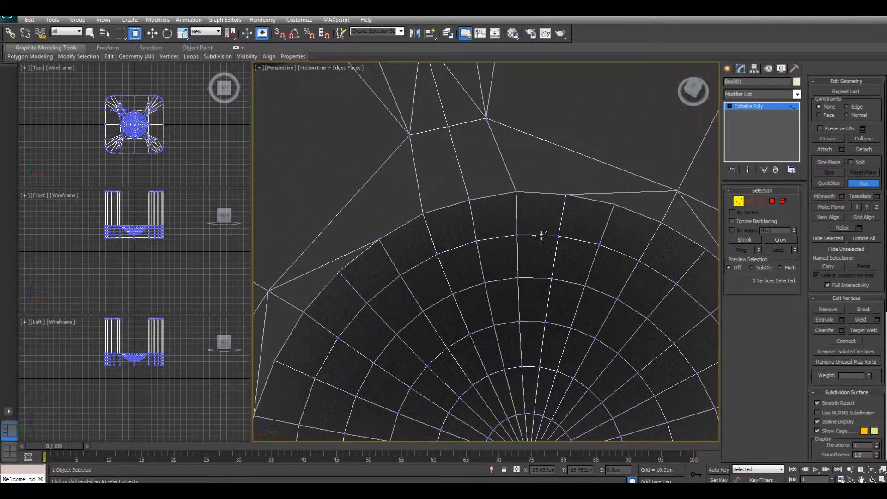
alt+middle_drag(541, 236, 629, 250)
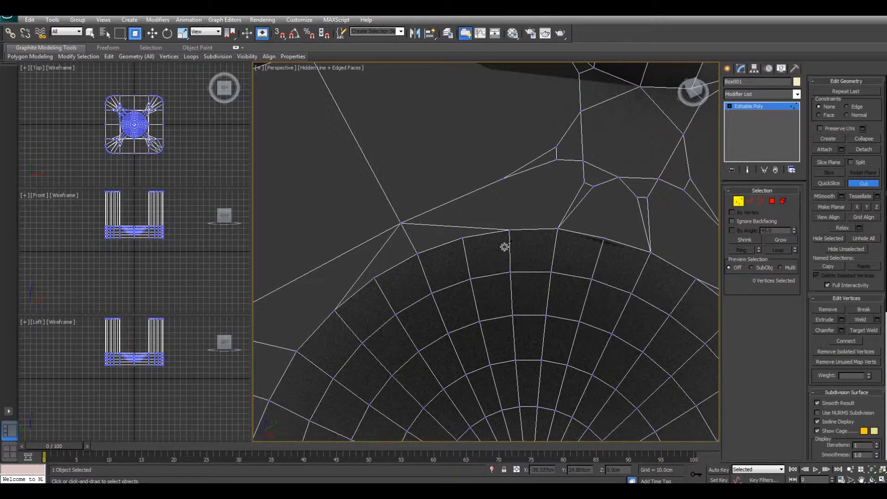
scroll(547, 247, up, 4)
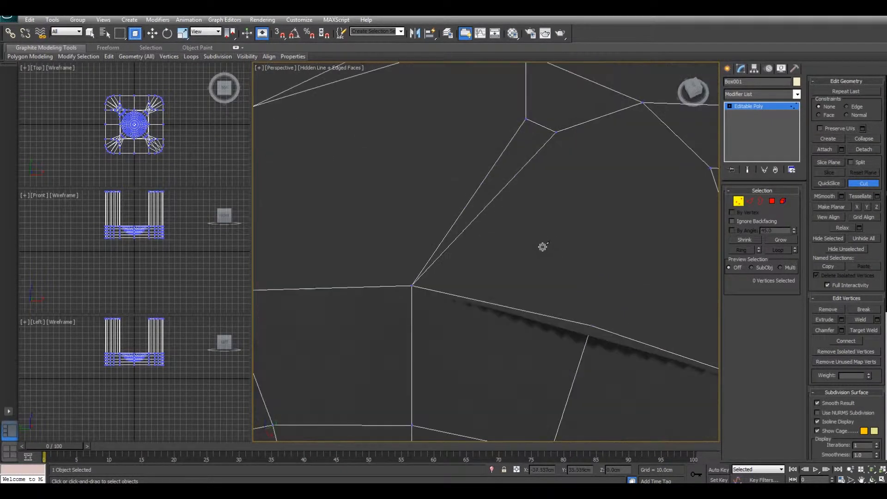
middle_drag(552, 255, 482, 239)
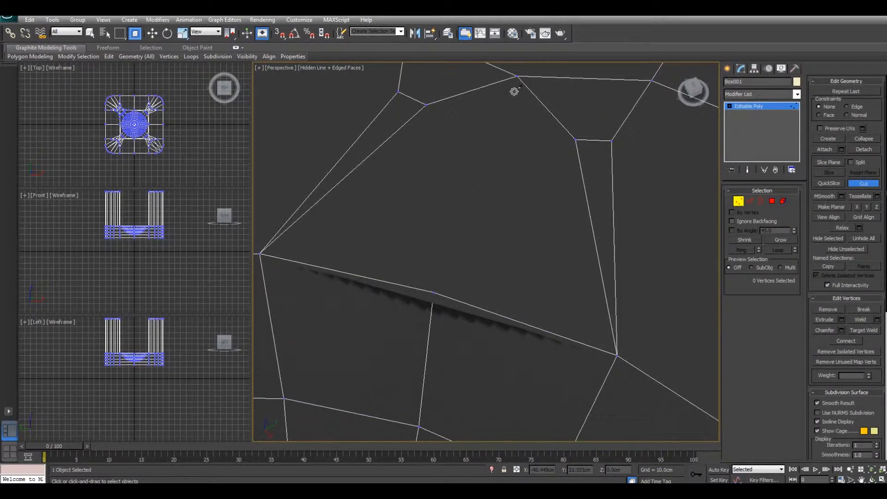
scroll(495, 172, down, 4)
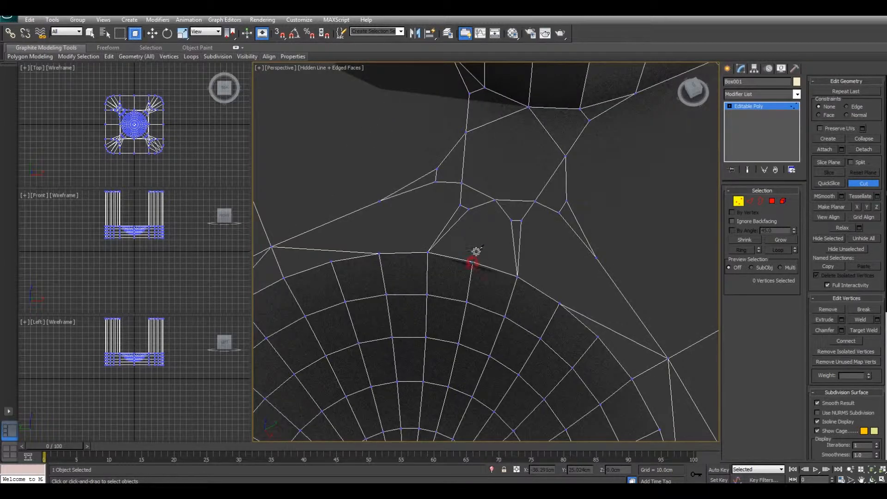
click(495, 200)
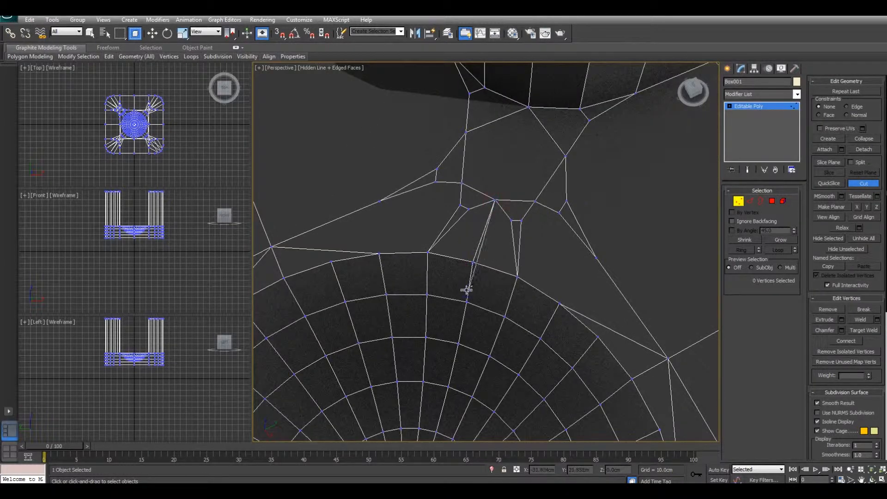
right_click(468, 284)
- Inspect the new edge between the hollow's rim and the leg base, and undo that cut
alt+middle_drag(495, 240, 497, 204)
scroll(497, 204, up, 5)
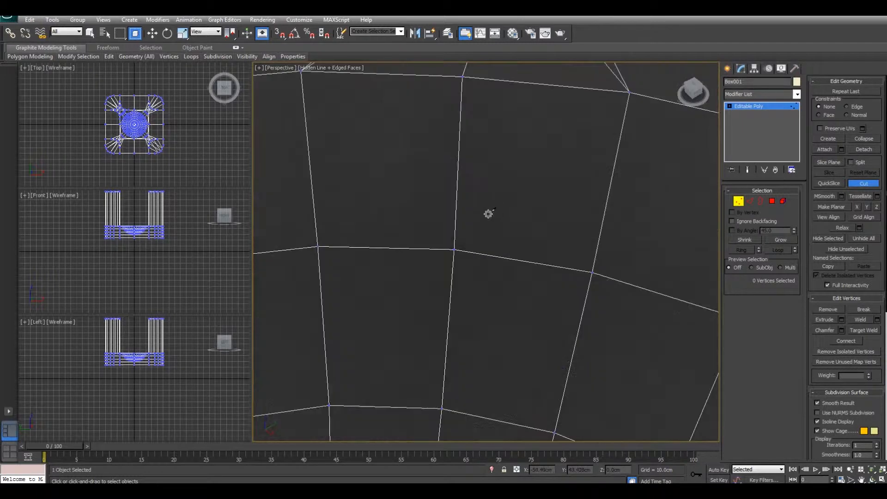
alt+middle_drag(444, 90, 461, 144)
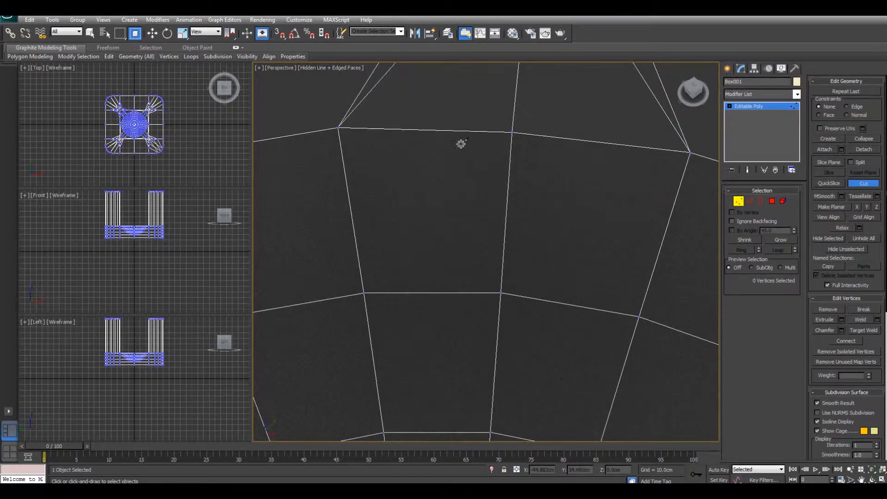
scroll(517, 194, down, 4)
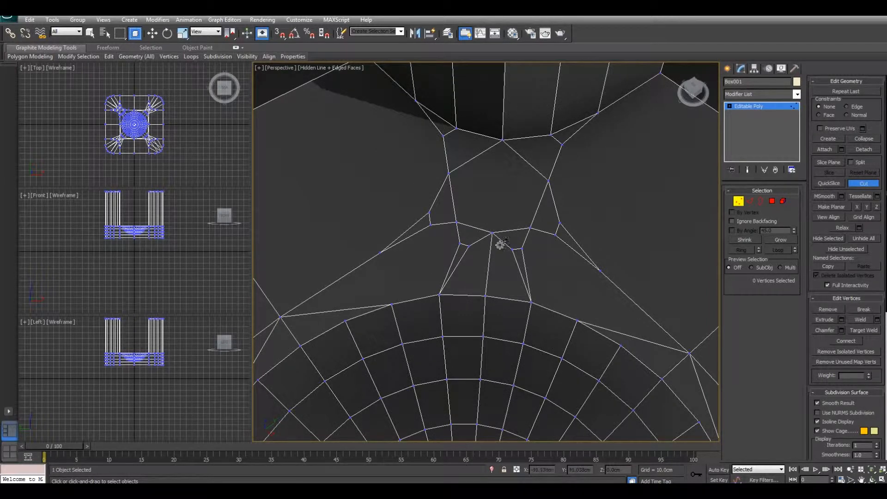
middle_drag(474, 252, 385, 242)
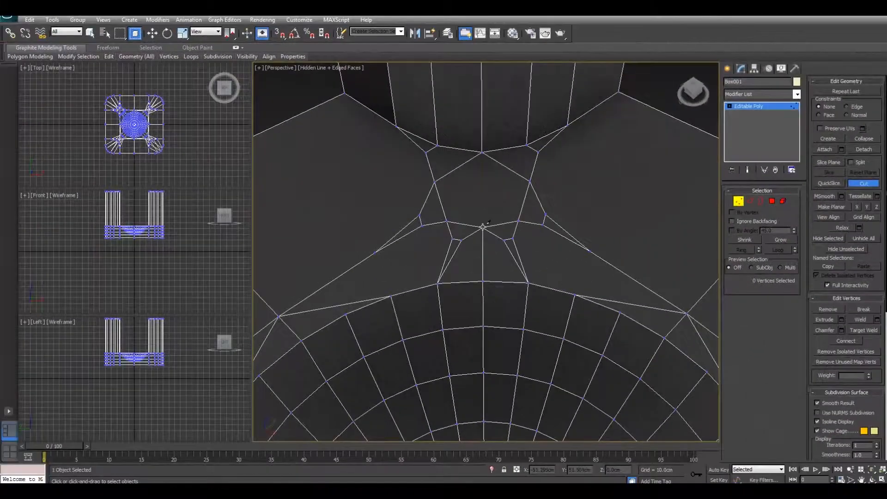
middle_drag(504, 208, 483, 238)
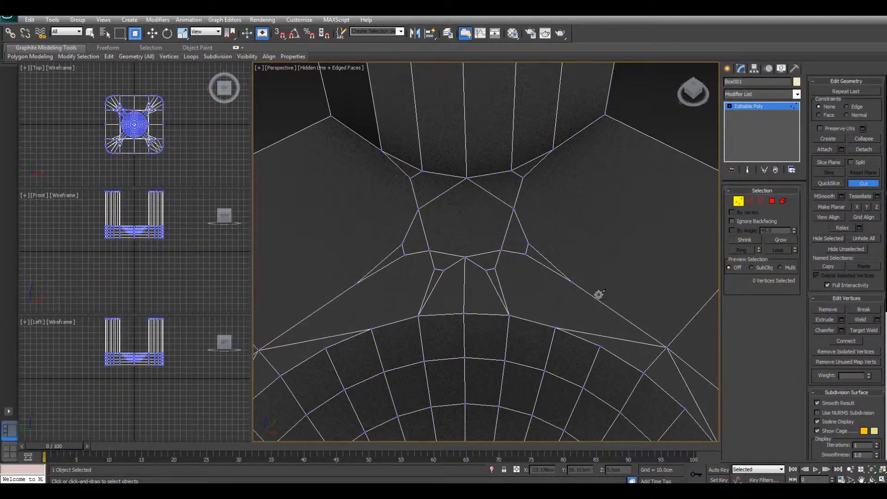
middle_drag(542, 324, 557, 305)
key(ctrl+z)
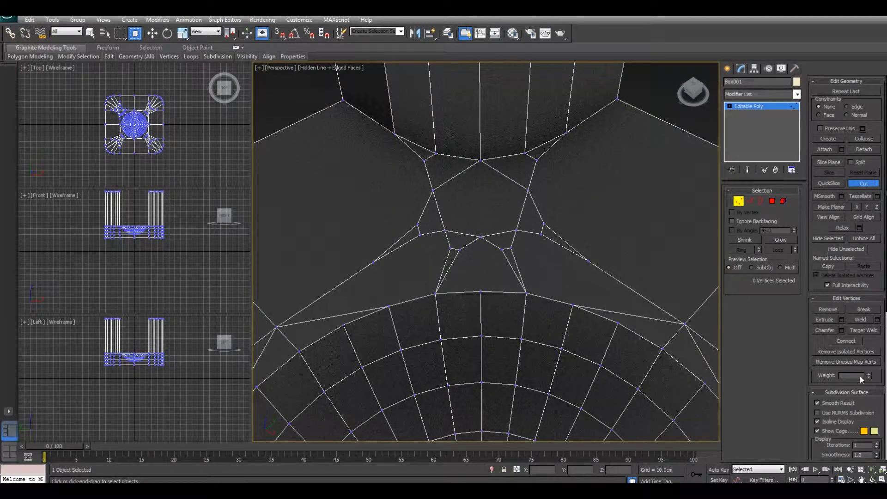
- Target Weld the extra chamfer vertices before the leg into the two outer connecting vertices, and remove the leftover vertex between them
click(863, 330)
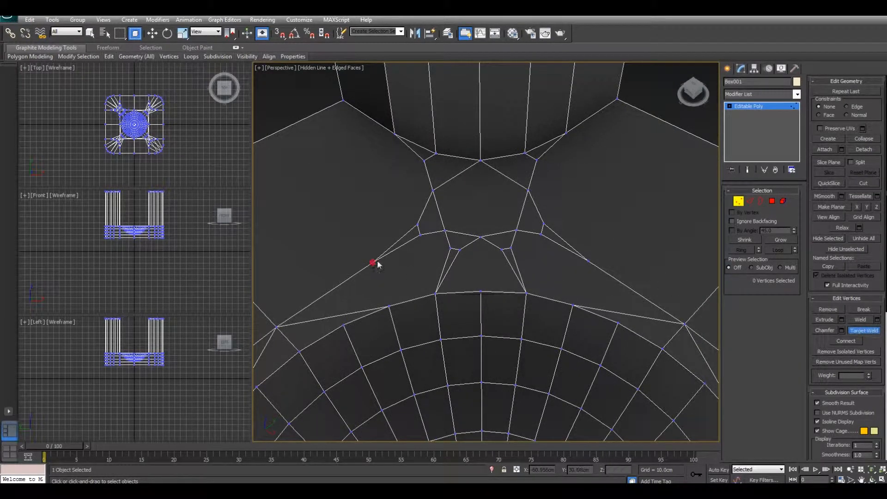
click(420, 234)
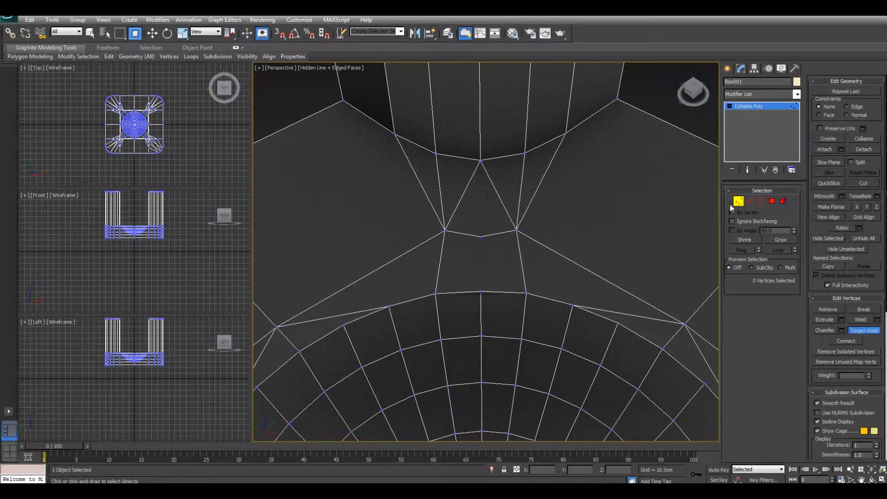
click(860, 332)
click(480, 236)
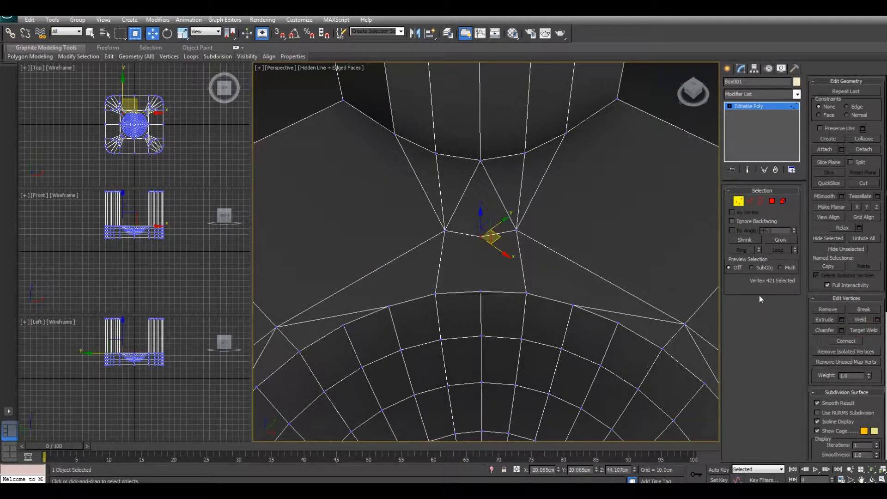
click(829, 310)
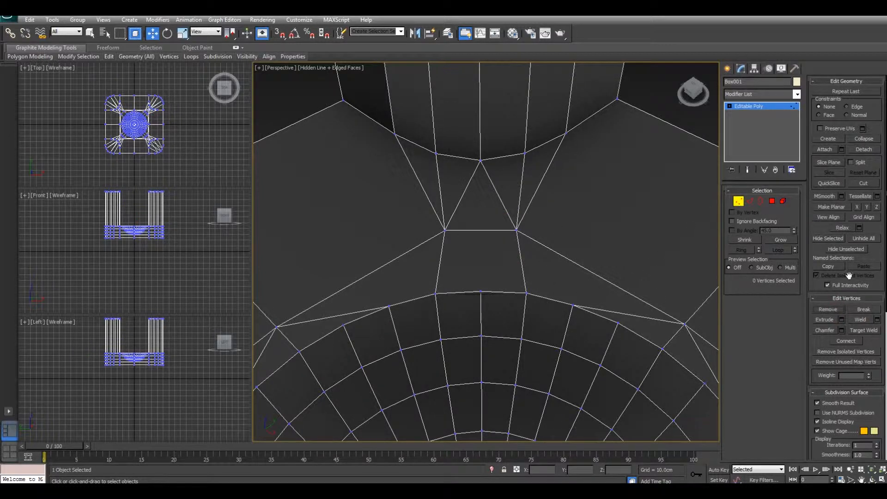
- Cut a centre edge from the hollow's middle rim vertex across the connecting edge to the middle vertex of the leg's inner base
click(863, 183)
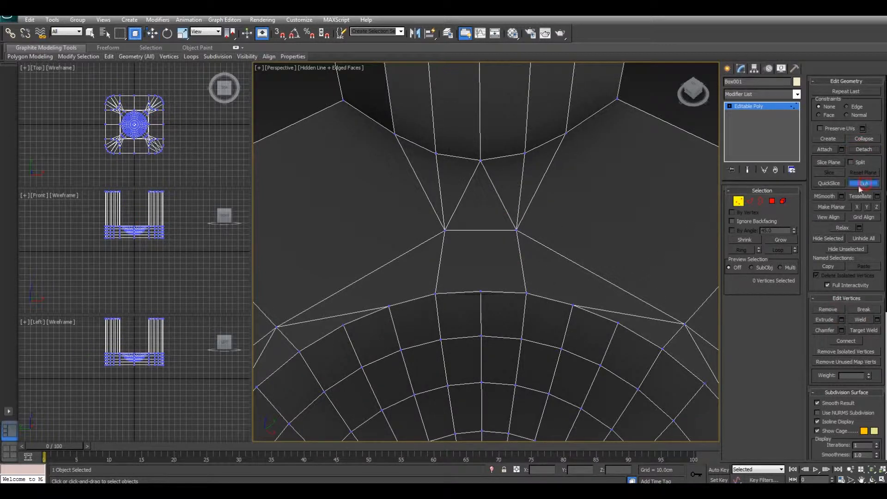
click(480, 292)
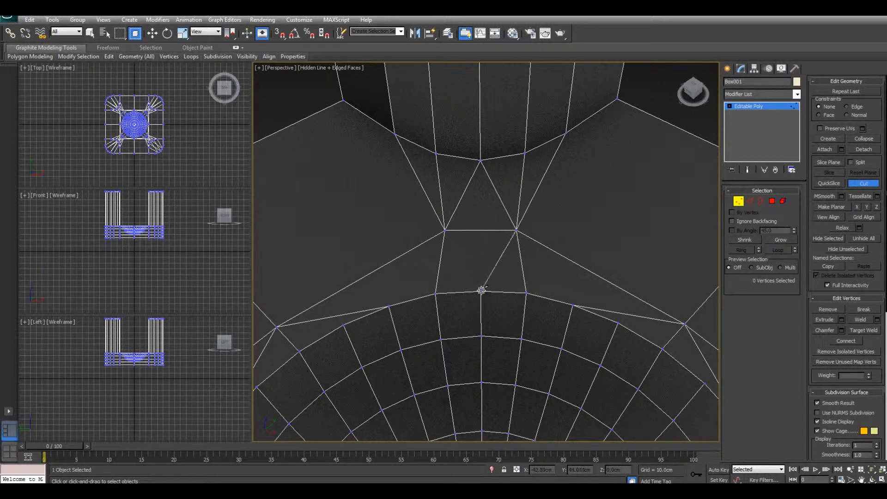
click(480, 230)
click(480, 159)
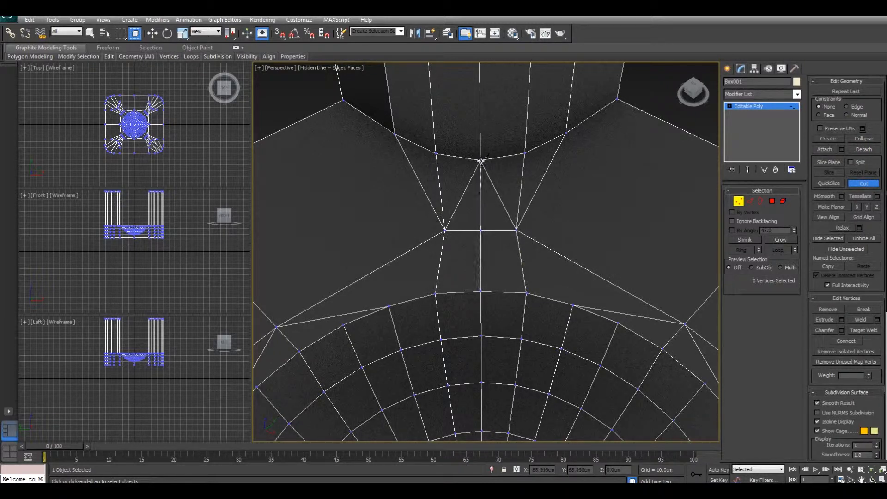
right_click(481, 241)
middle_drag(547, 255, 552, 267)
scroll(538, 291, down, 4)
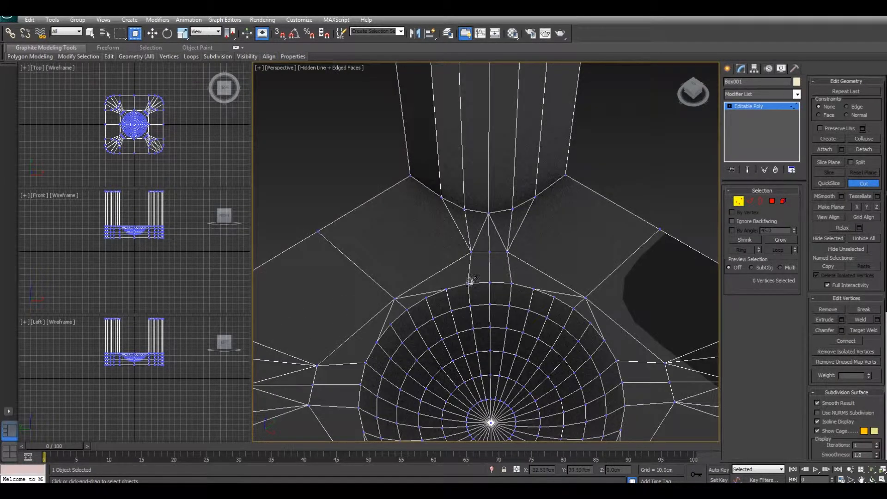
alt+middle_drag(487, 301, 372, 274)
scroll(373, 274, down, 10)
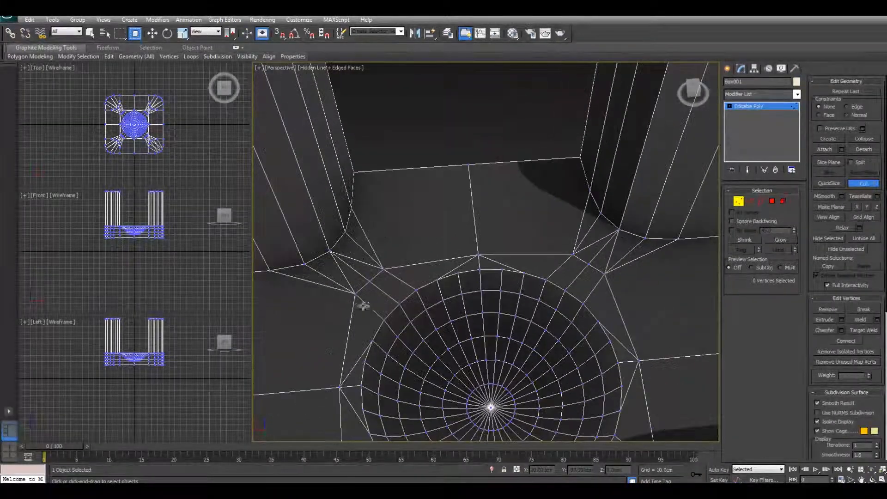
mouse_move(442, 281)
alt+middle_down()
mouse_move(439, 216)
mouse_move(462, 192)
mouse_move(471, 231)
alt+middle_up()
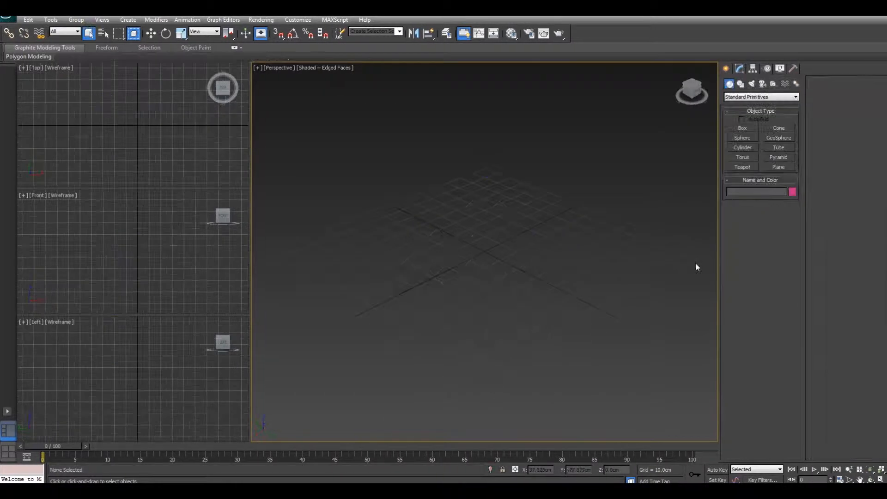